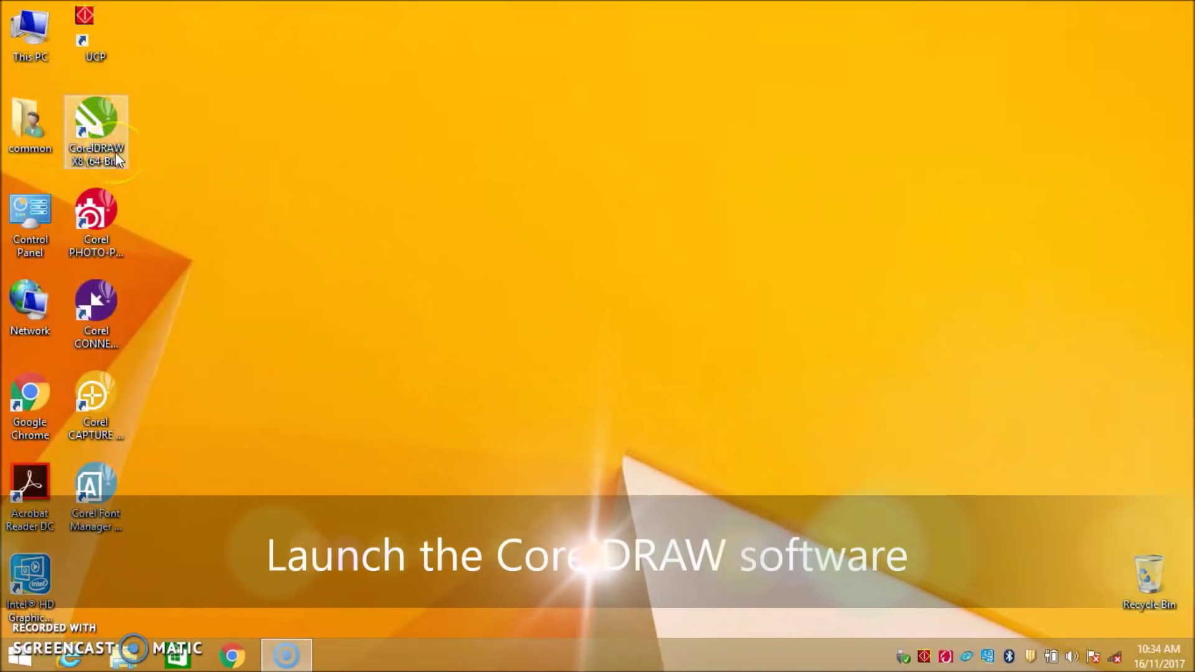
Launch CorelDRAW X8, skip sign-in, and create a blank 812.8 × 457.2 mm Untitled-1 document.
double_click(115, 153)
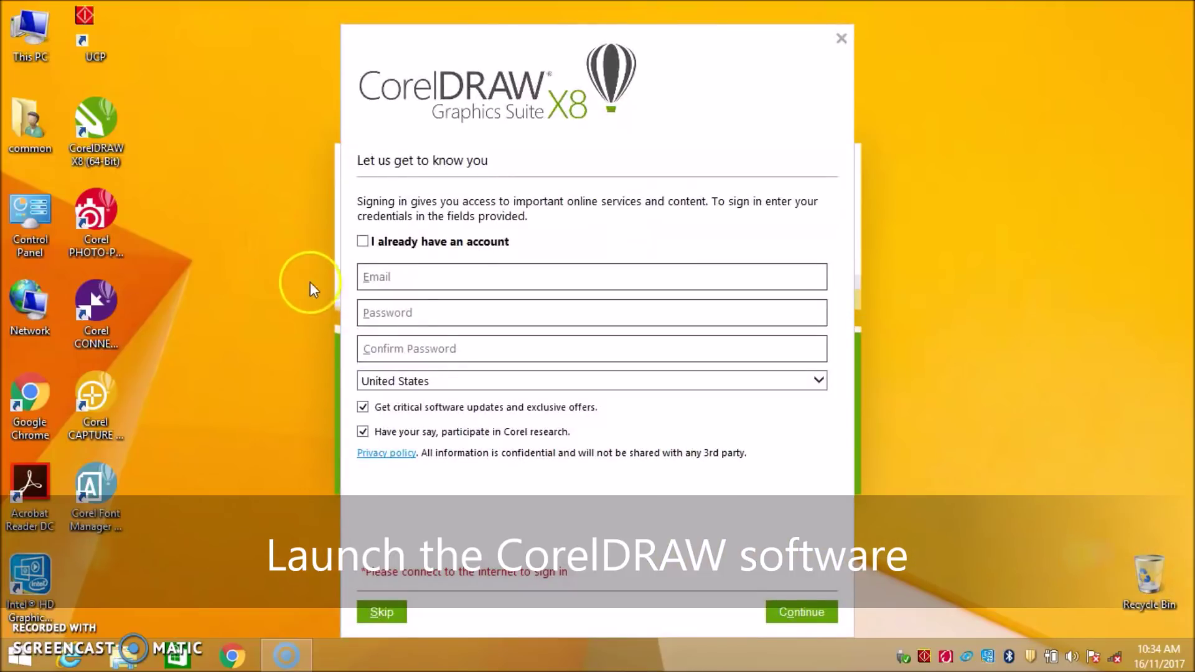
left_click(382, 612)
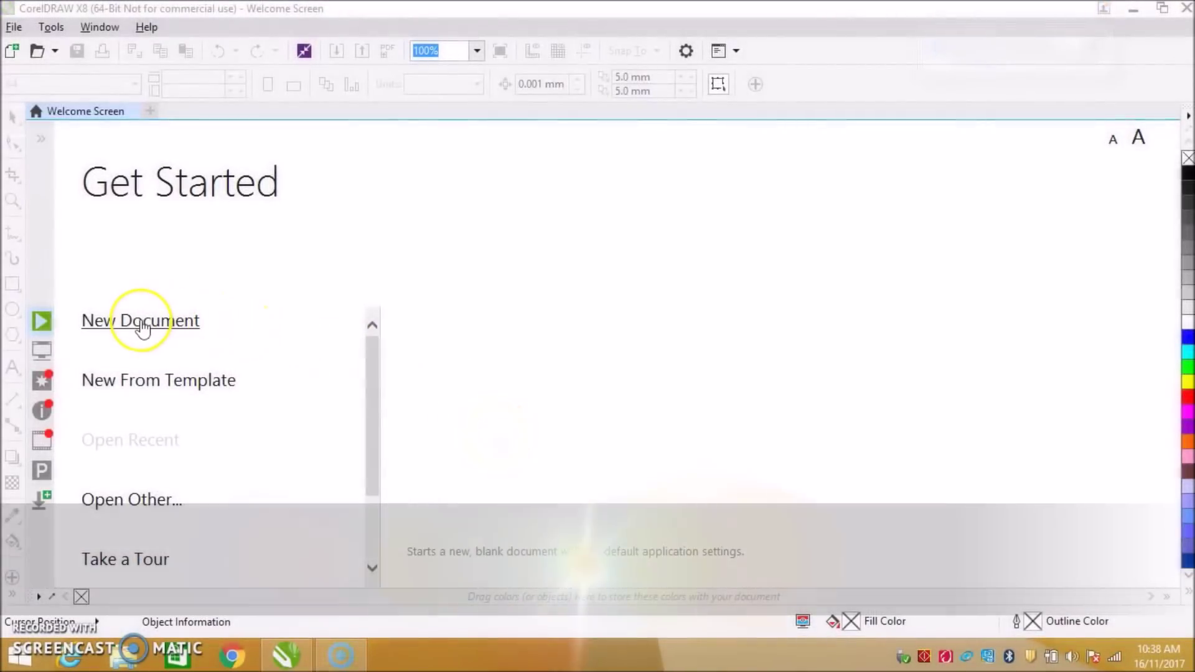
left_click(142, 321)
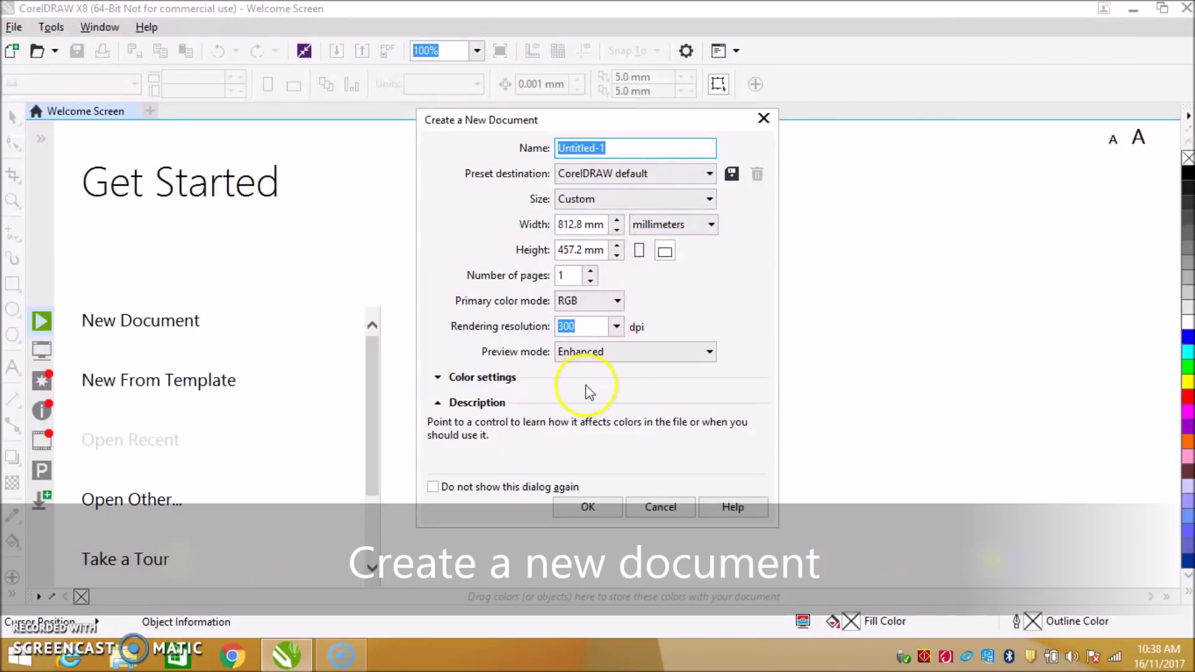
left_click(588, 507)
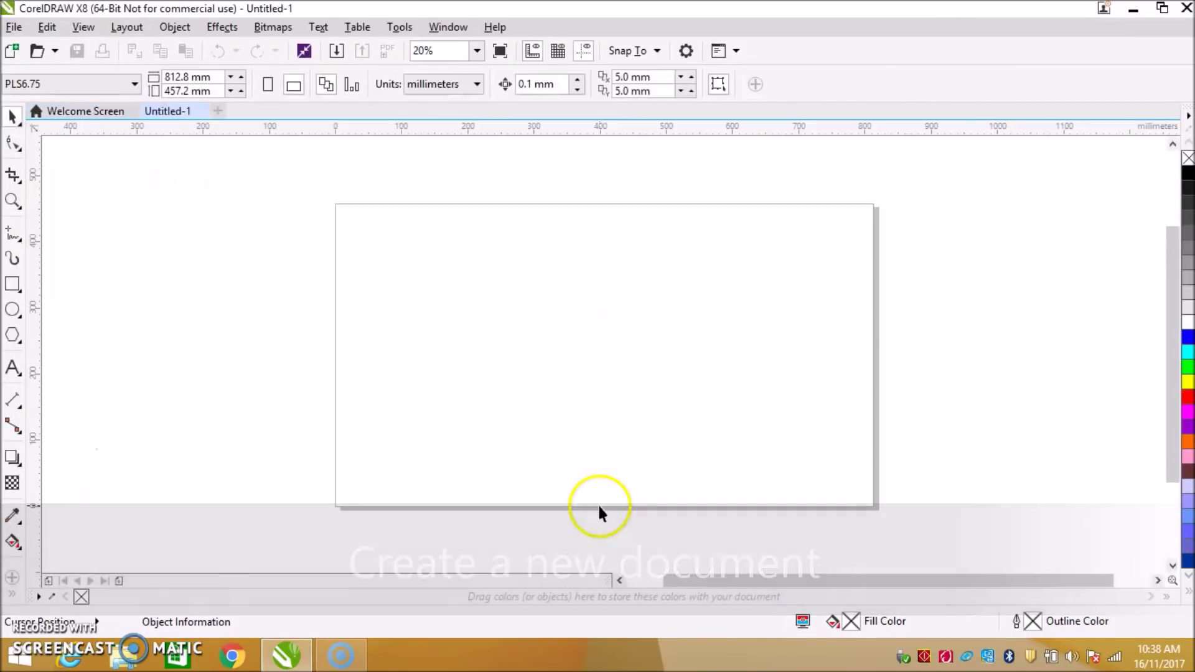
Import SP_Tag.dxf with default AutoCAD settings and place it near the page's top-left corner.
left_click(15, 28)
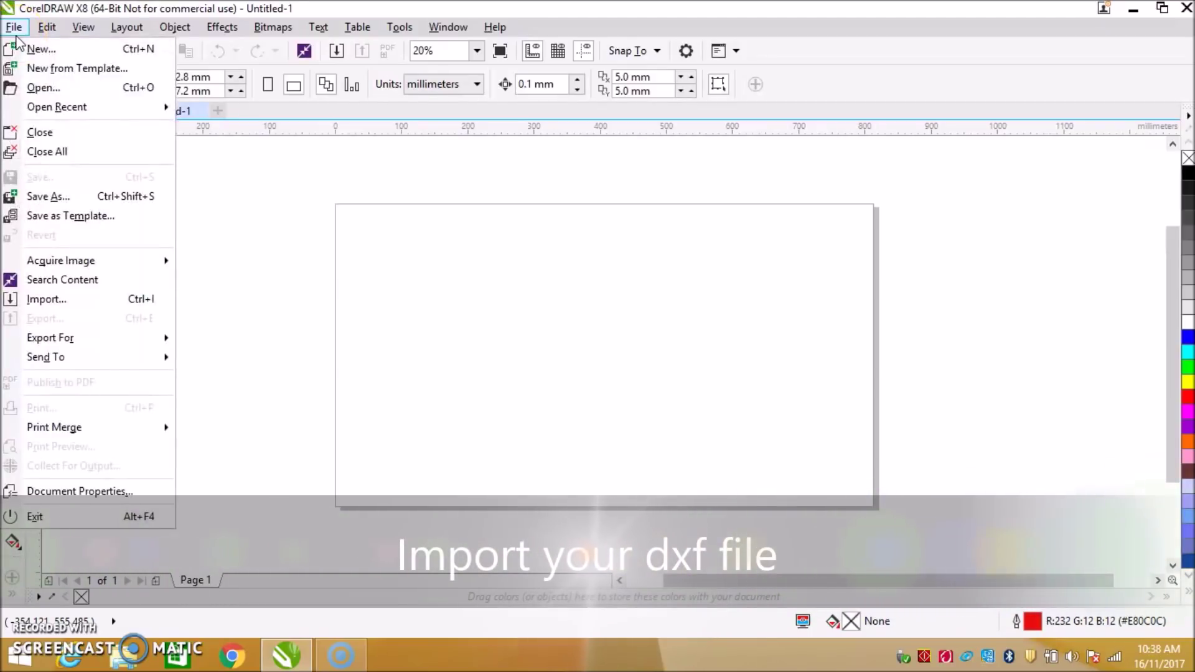
left_click(111, 301)
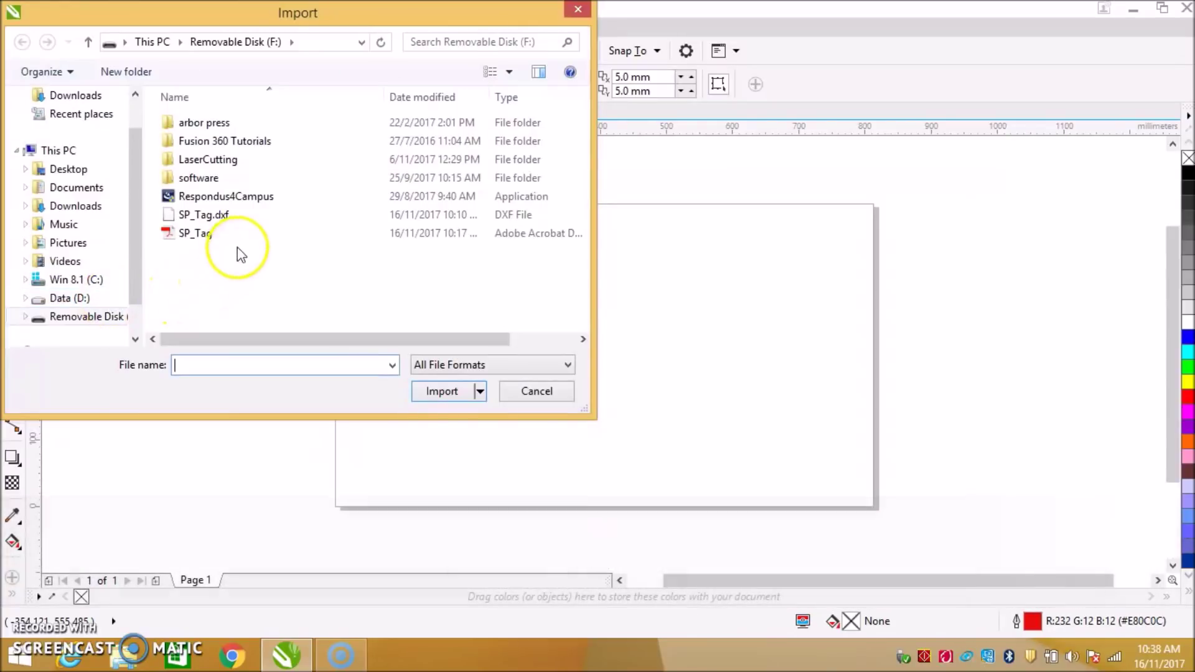
double_click(259, 216)
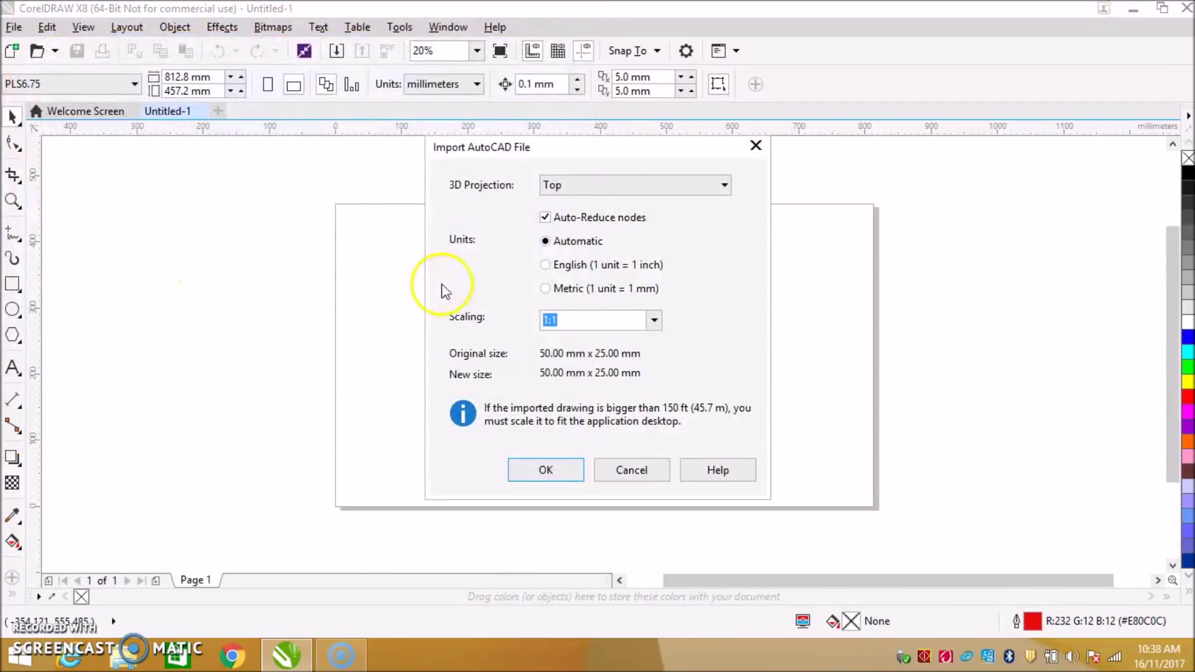
left_click(553, 471)
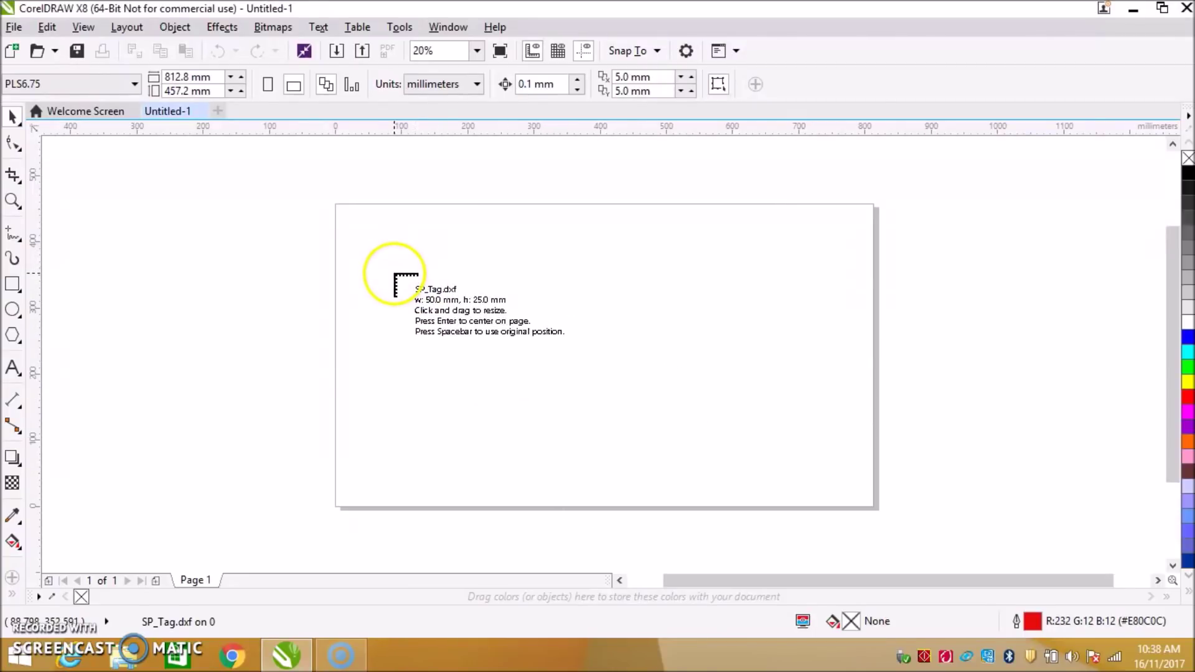
left_click(362, 226)
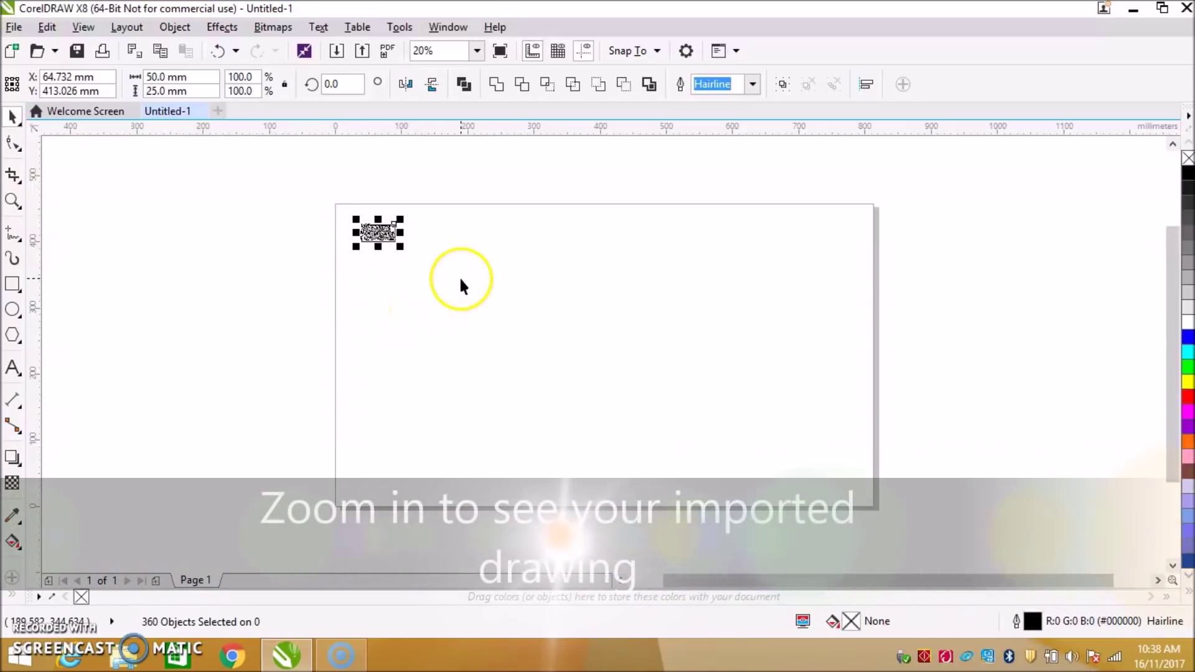
Bring the imported tag into view, deselect it, and set the zoom to 100%.
left_click(476, 51)
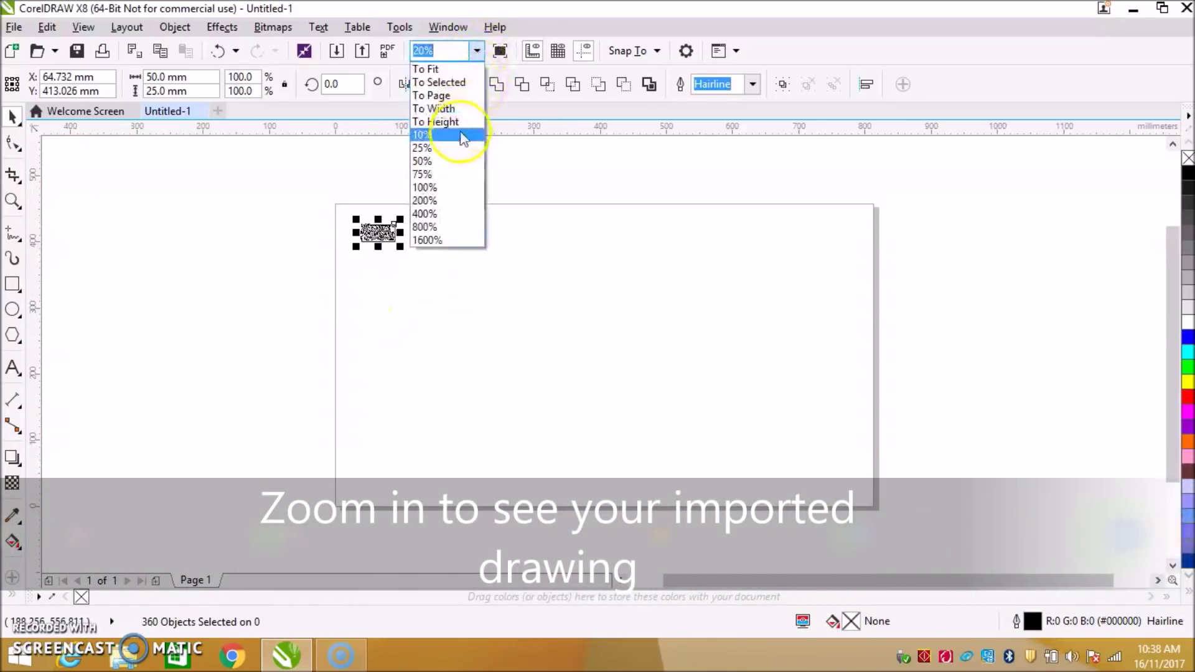
left_click(453, 175)
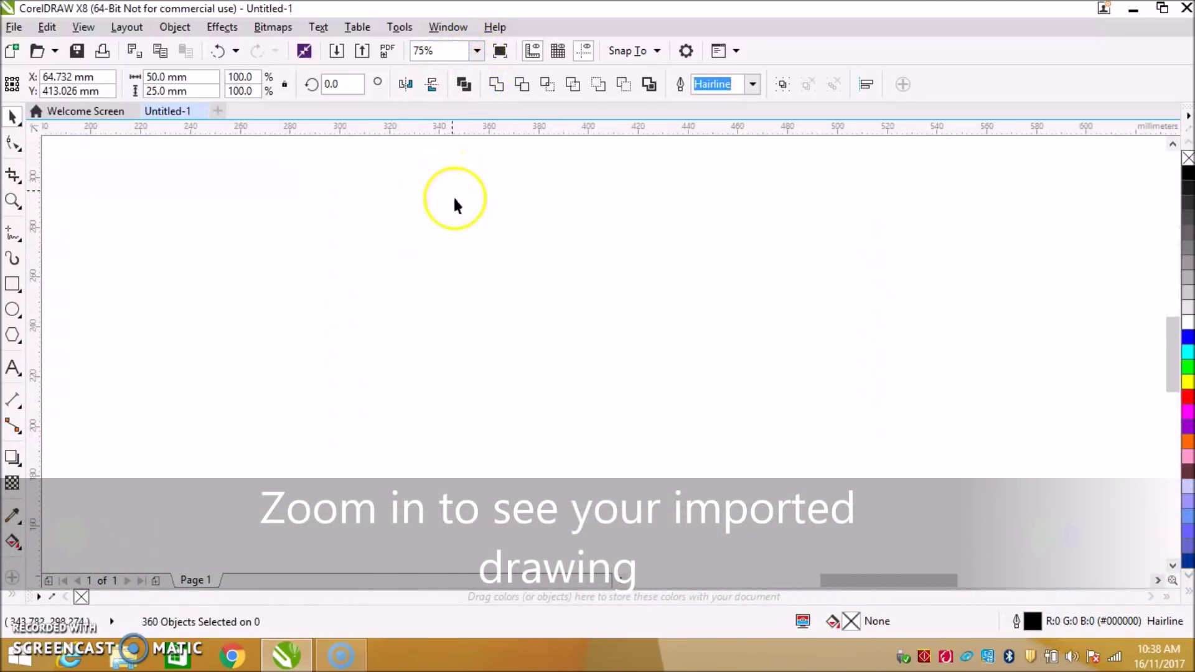
left_click_drag(1171, 353, 1172, 267)
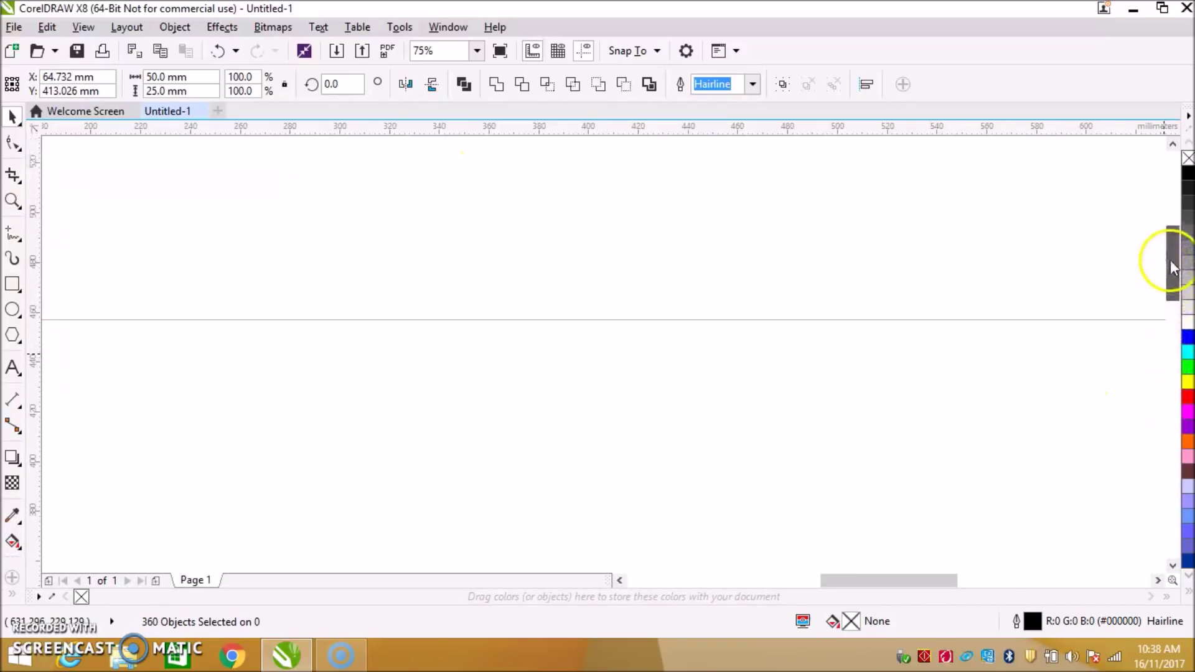
left_click_drag(899, 577, 798, 591)
left_click(753, 441)
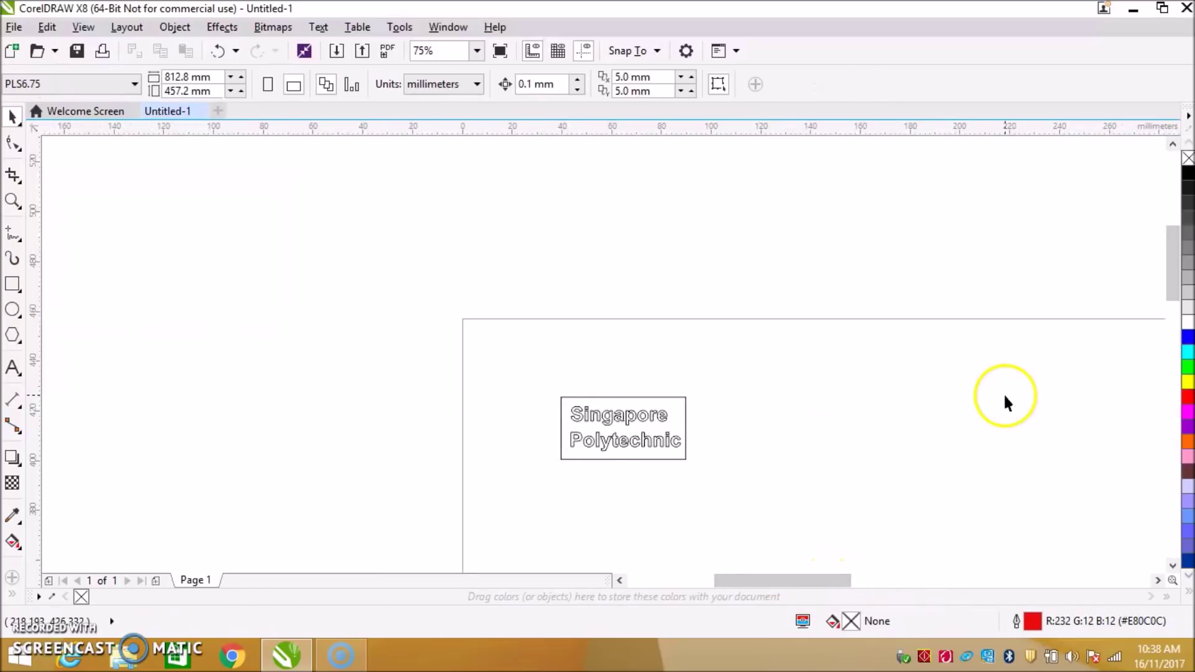
left_click(477, 51)
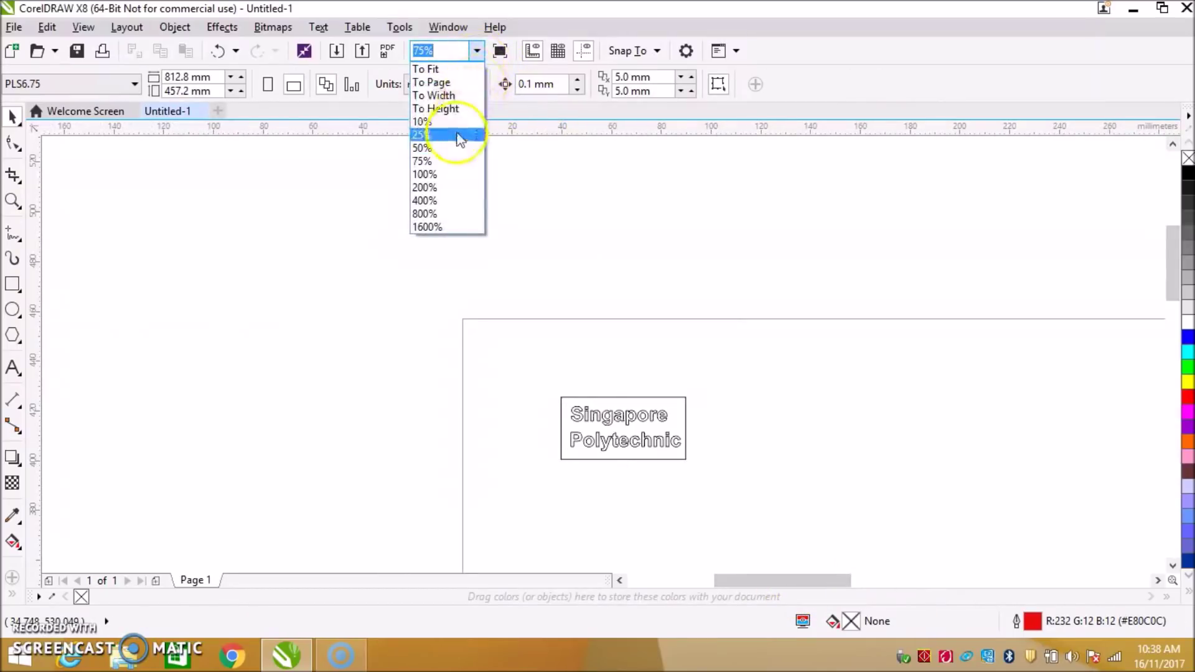
left_click(457, 177)
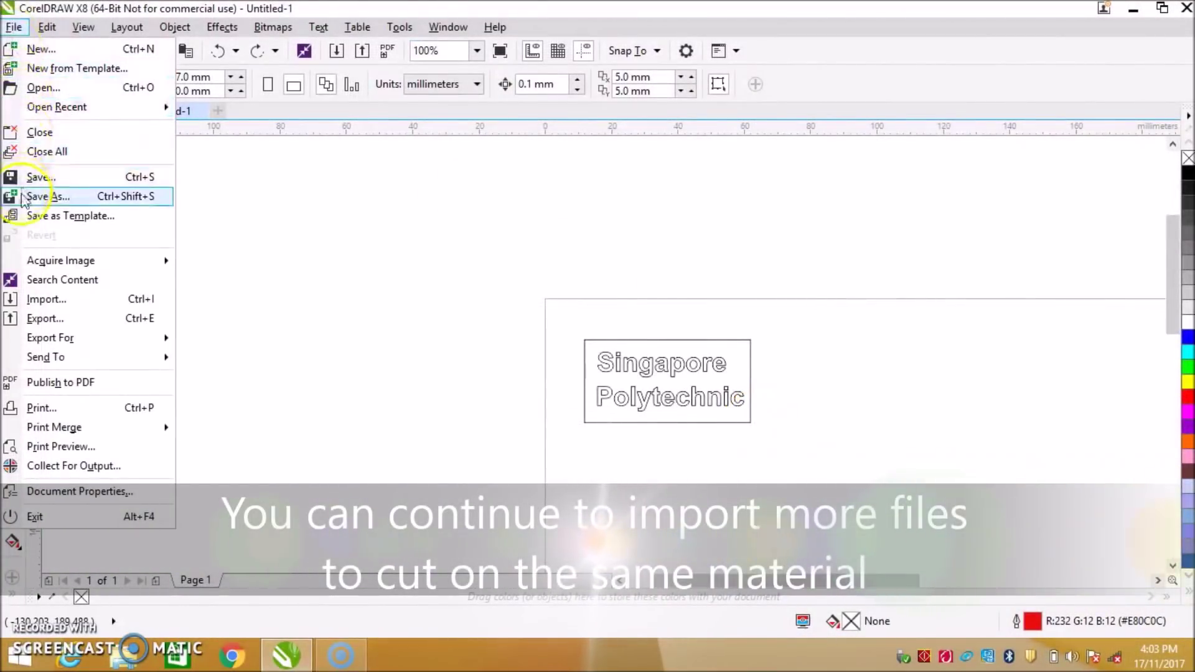
Import a second SP_Tag.dxf copy and place it to the right of the first tag.
left_click(91, 303)
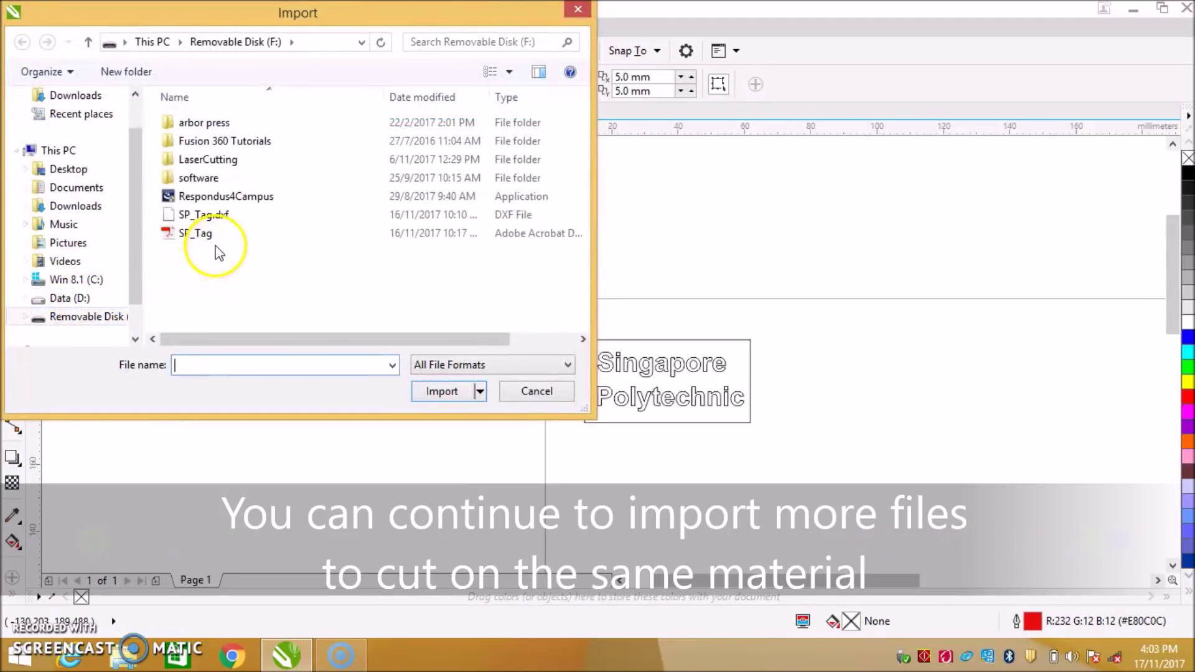
left_click(221, 215)
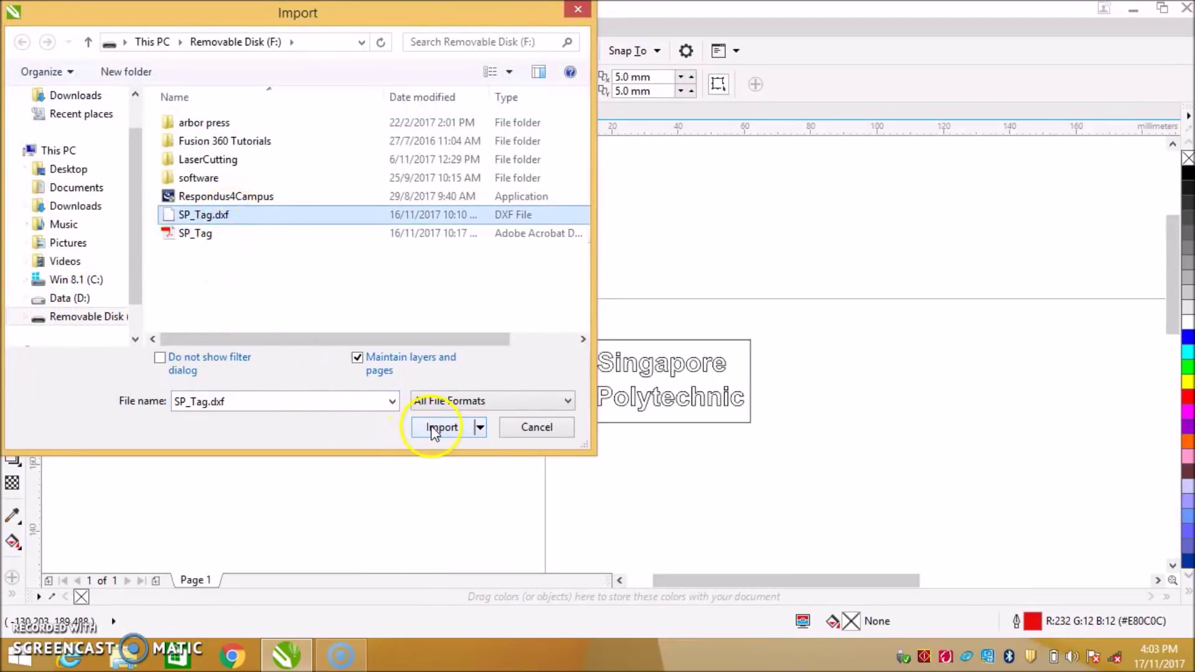
left_click(436, 427)
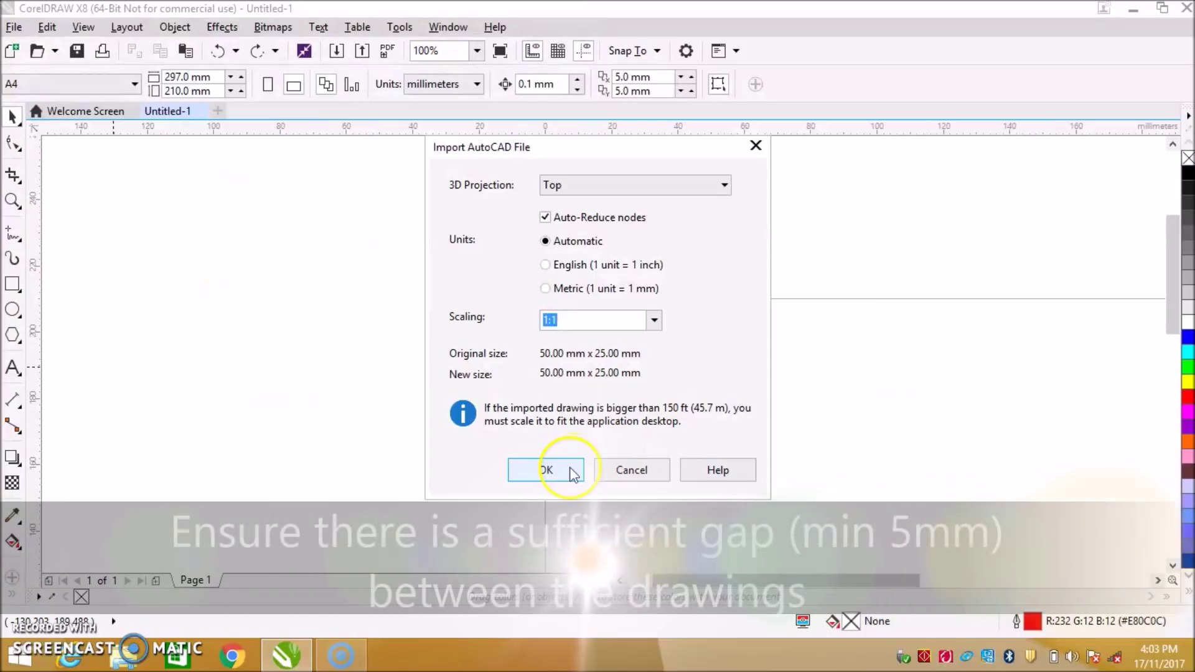
left_click(572, 473)
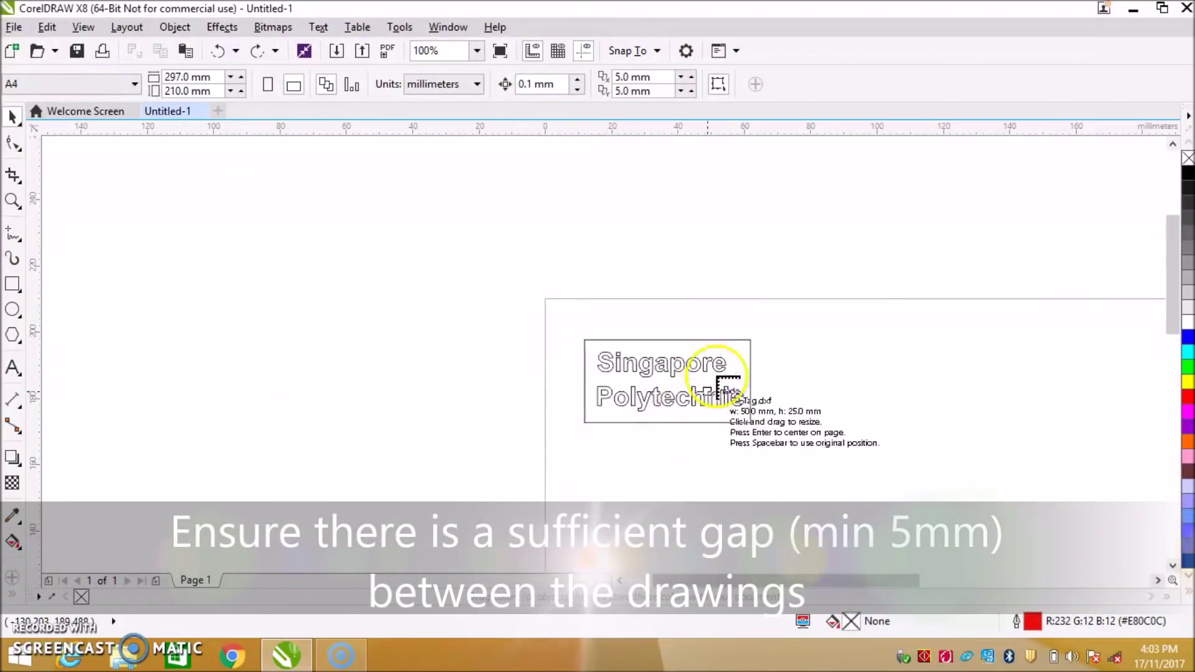
left_click(764, 341)
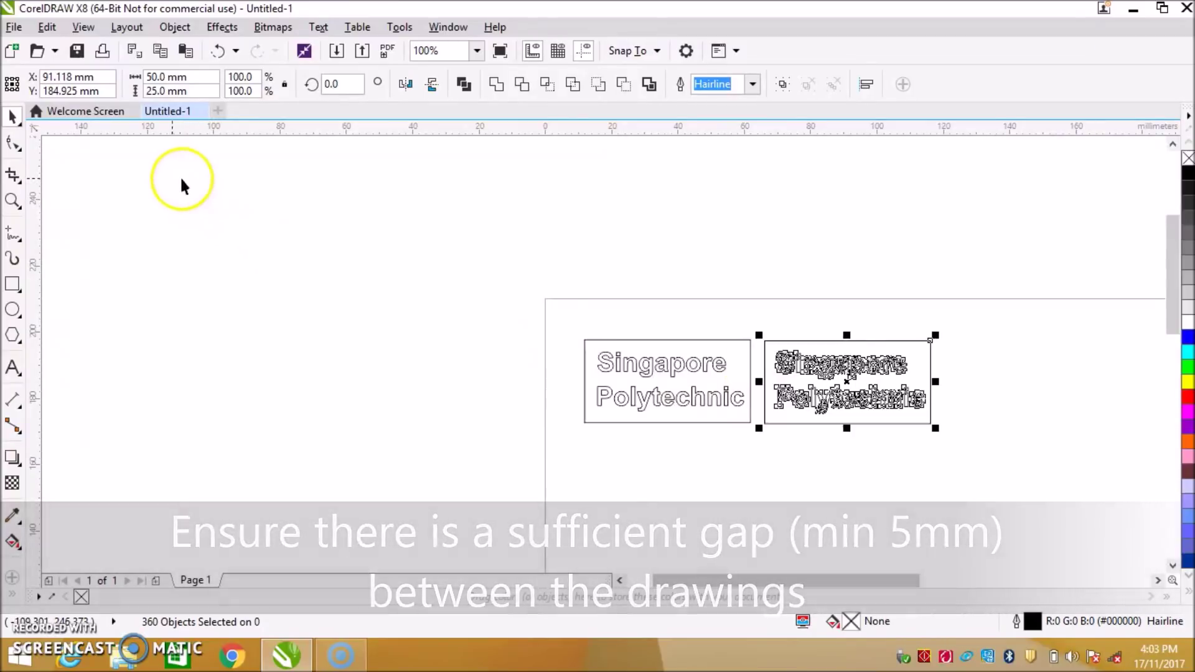
Import a third SP_Tag.dxf copy and place it beside the other two tags.
left_click(14, 26)
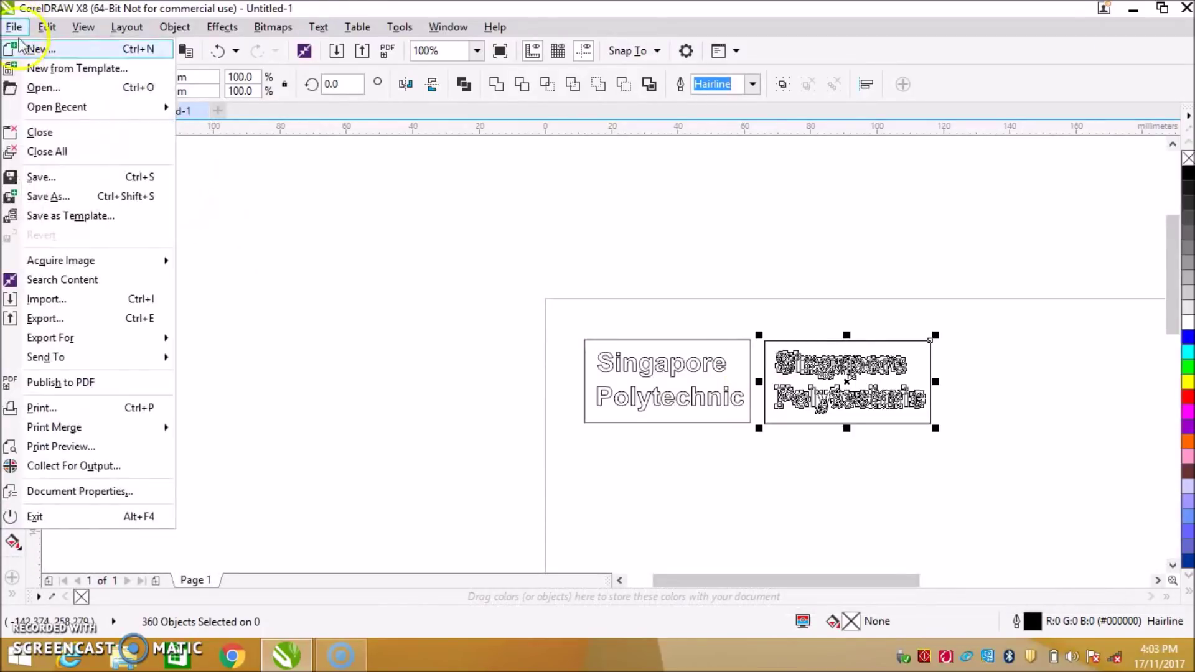
left_click(78, 301)
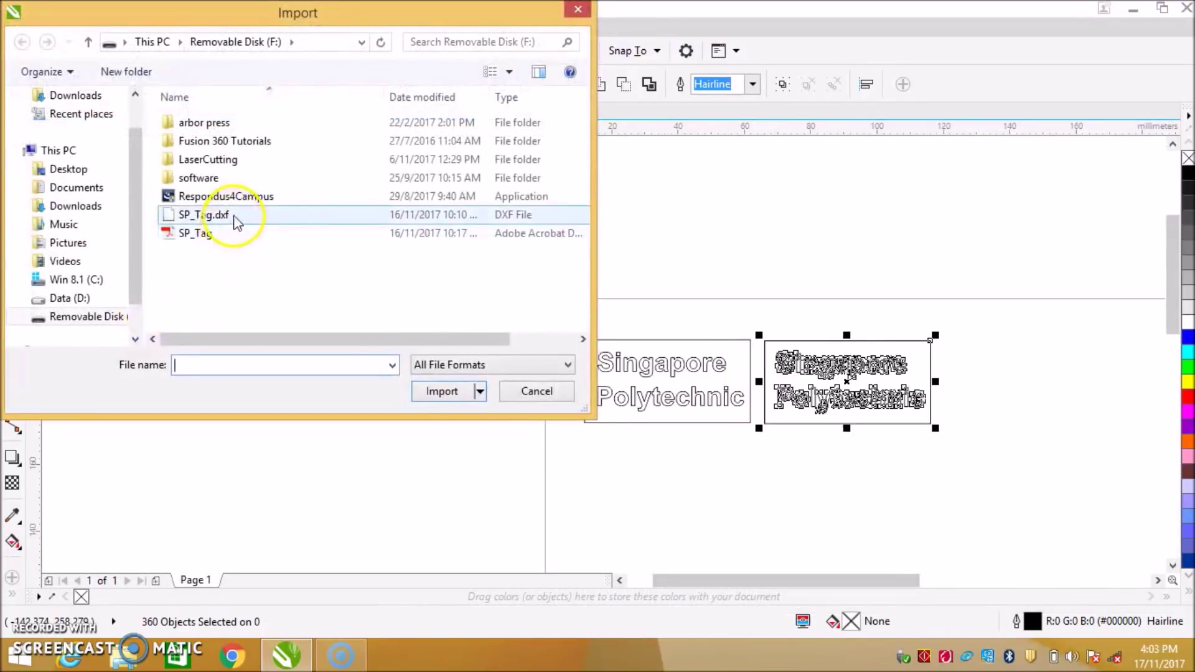
double_click(236, 219)
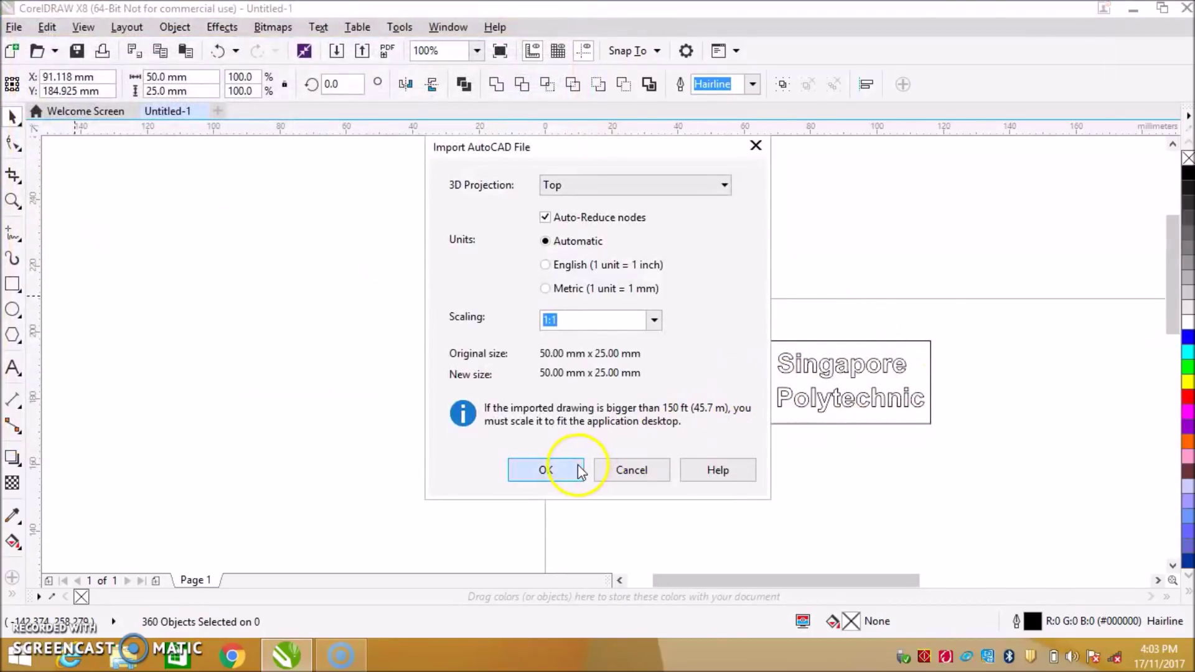
left_click(579, 471)
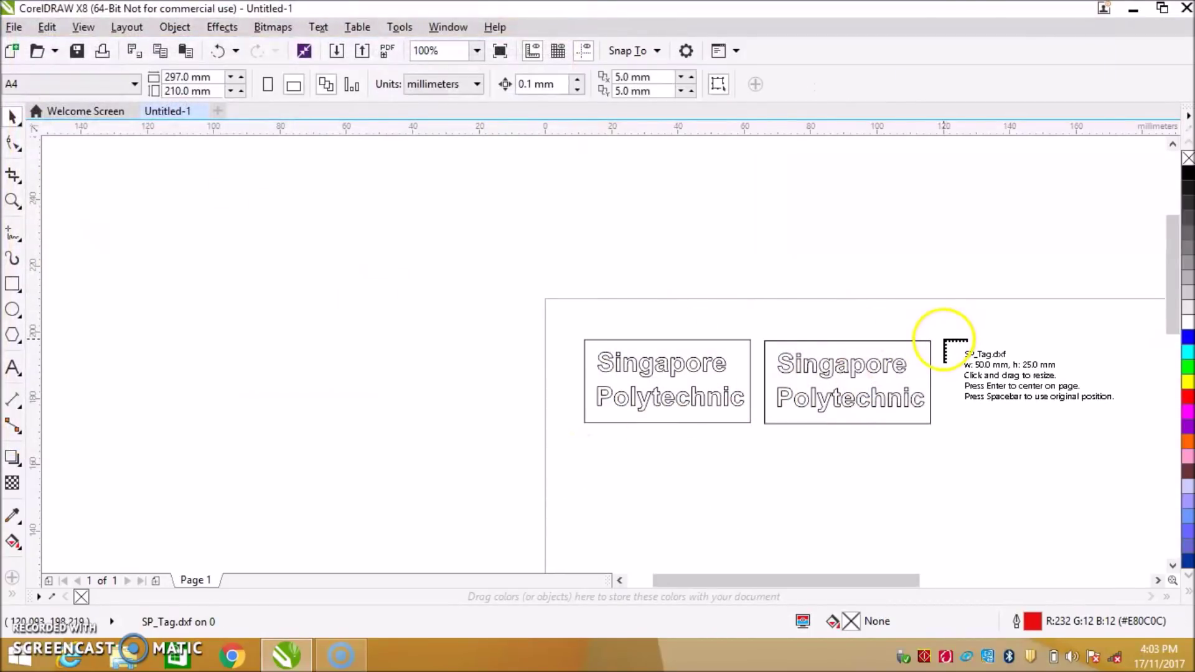
left_click(943, 341)
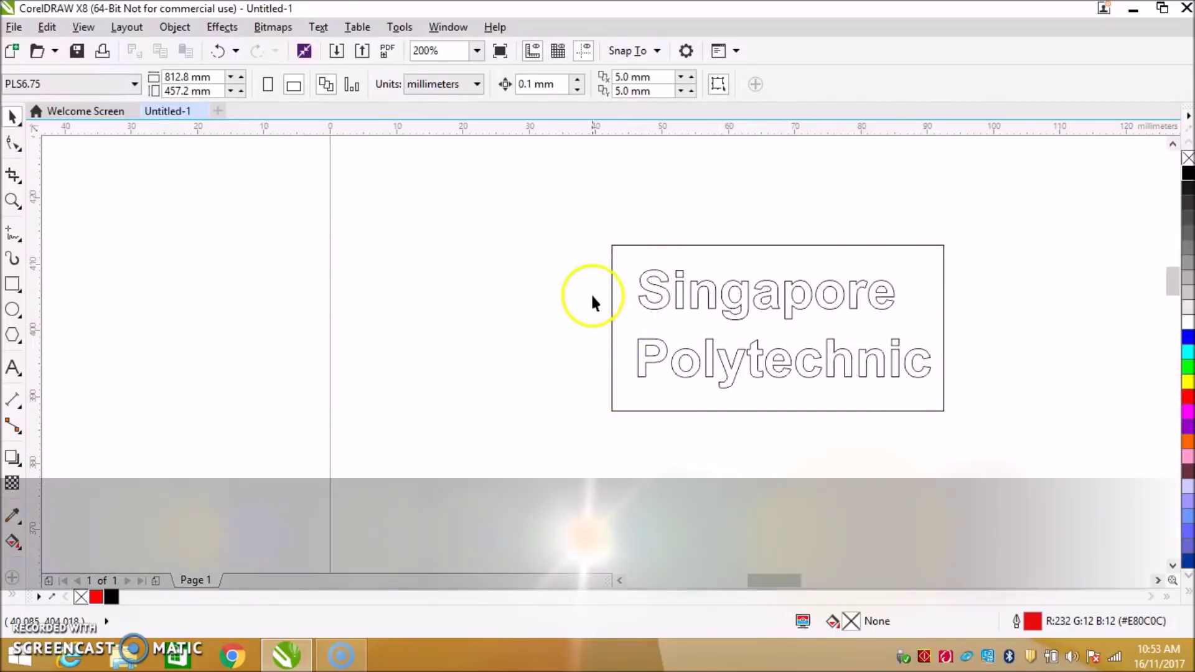
Select only the tag's border rectangle and give it a red Hairline outline.
mouse_move(578, 218)
left_mouse_down()
mouse_move(796, 327)
mouse_move(937, 430)
mouse_move(971, 430)
left_mouse_up()
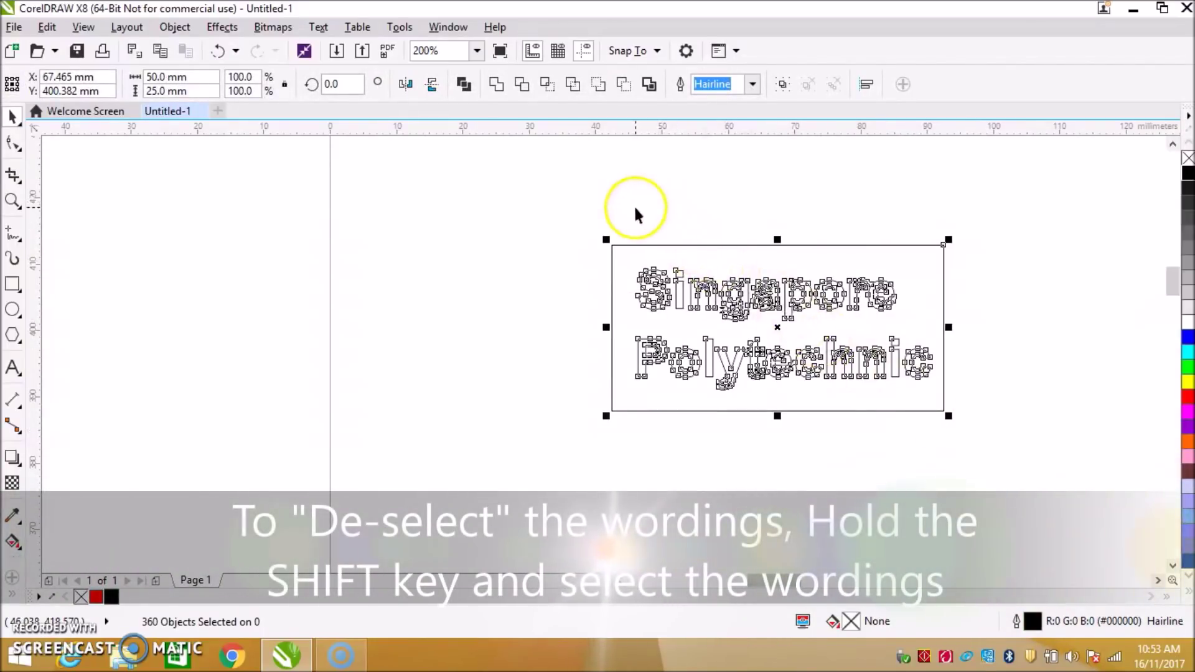
left_click_drag(632, 213, 935, 435)
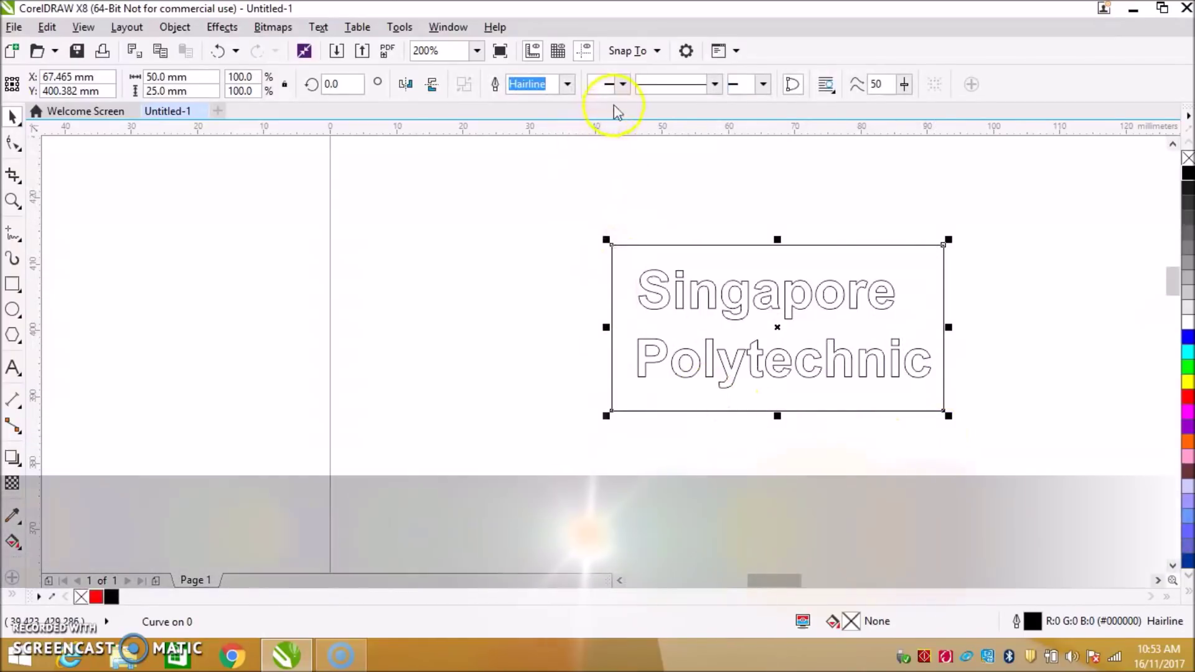
left_click(568, 86)
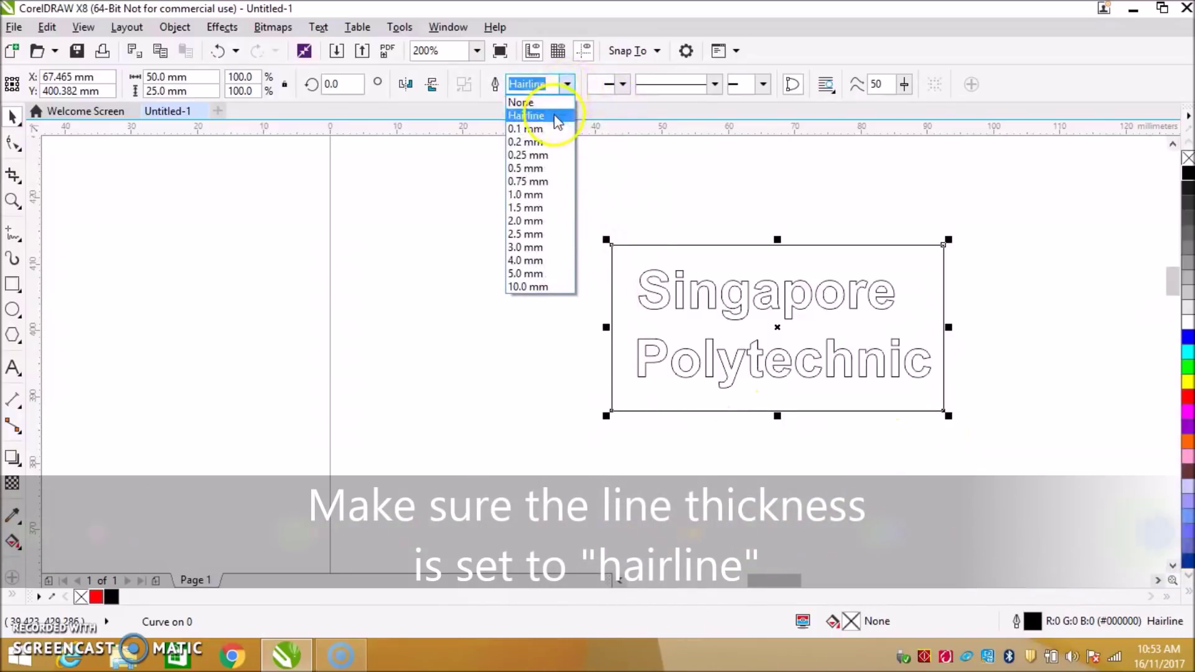
left_click(557, 116)
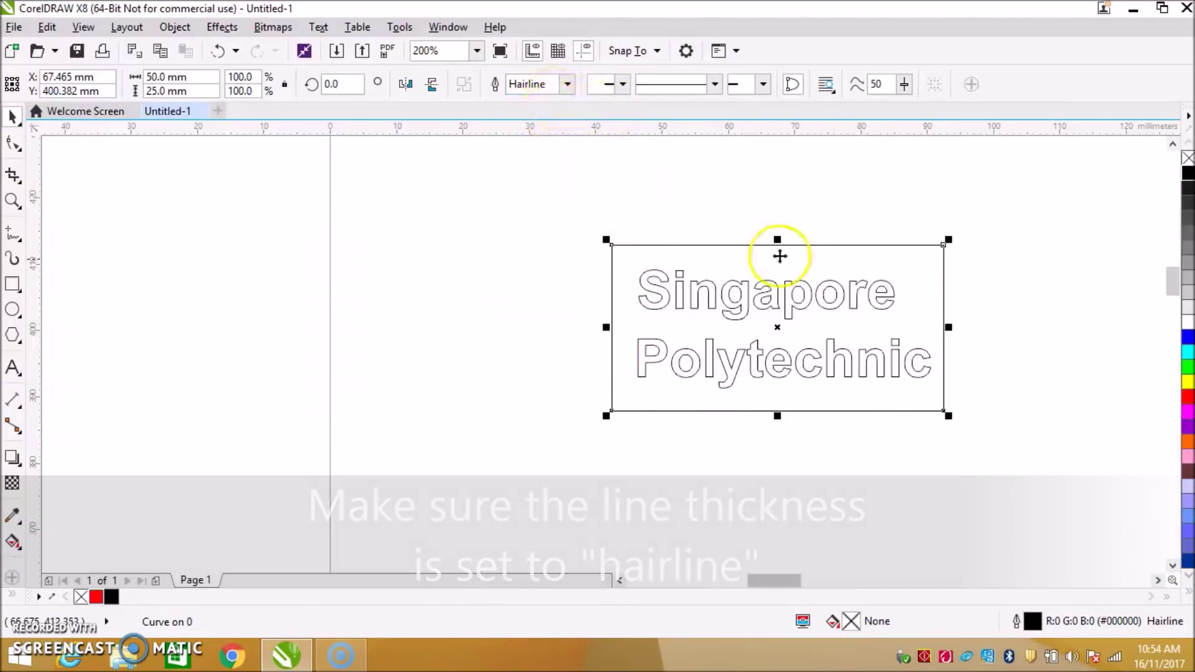
right_click(1188, 398)
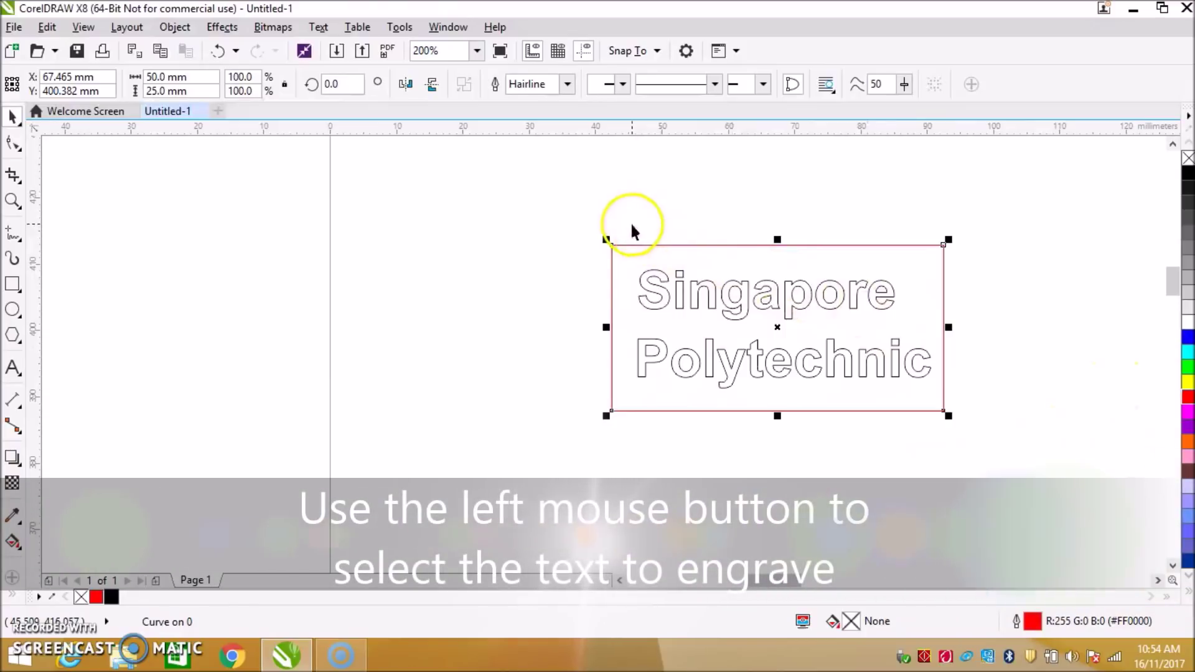
Select all the Singapore Polytechnic lettering, make its outline black, then deselect.
left_click_drag(632, 225, 723, 398)
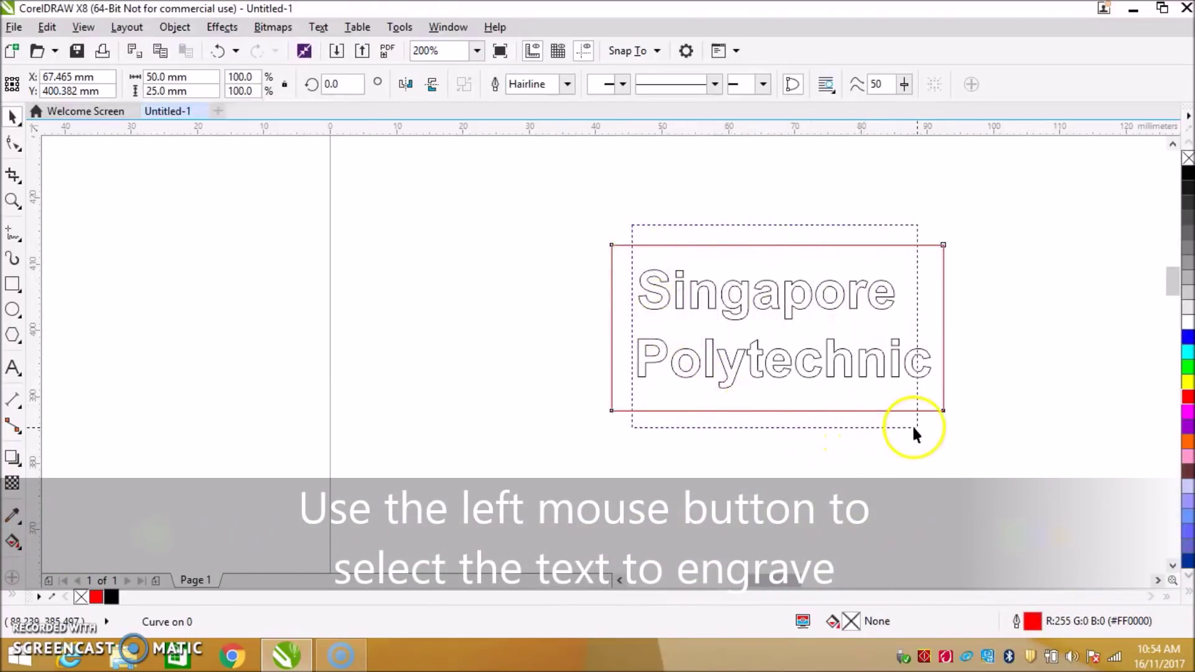
left_click_drag(932, 427, 934, 424)
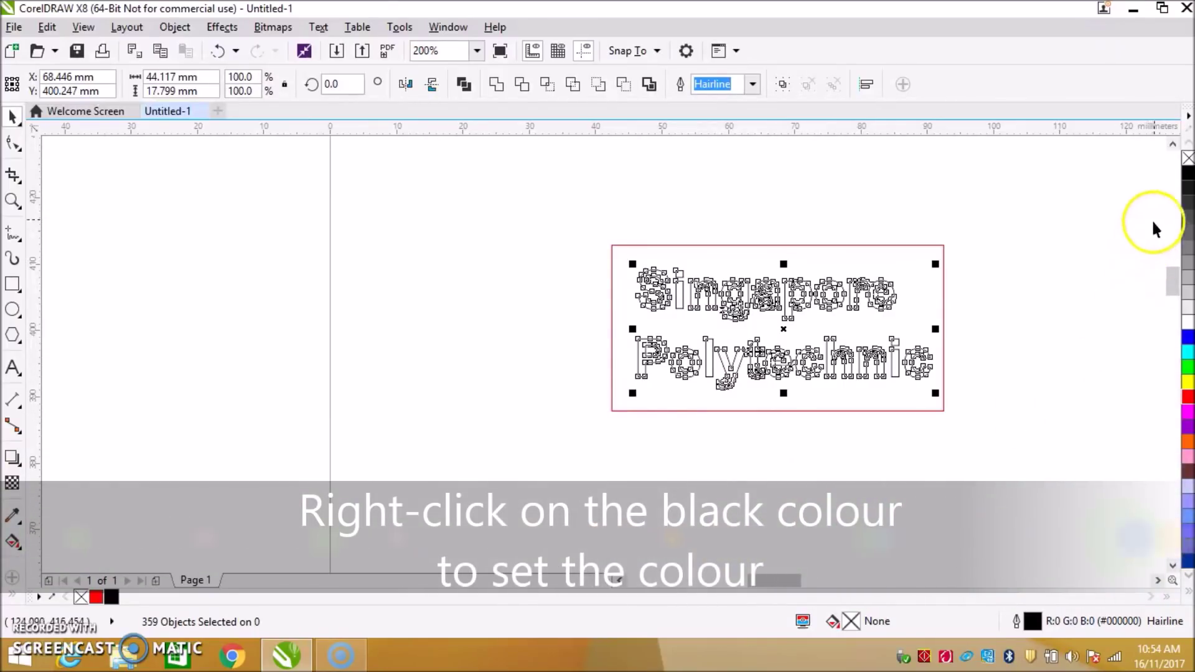
right_click(1187, 180)
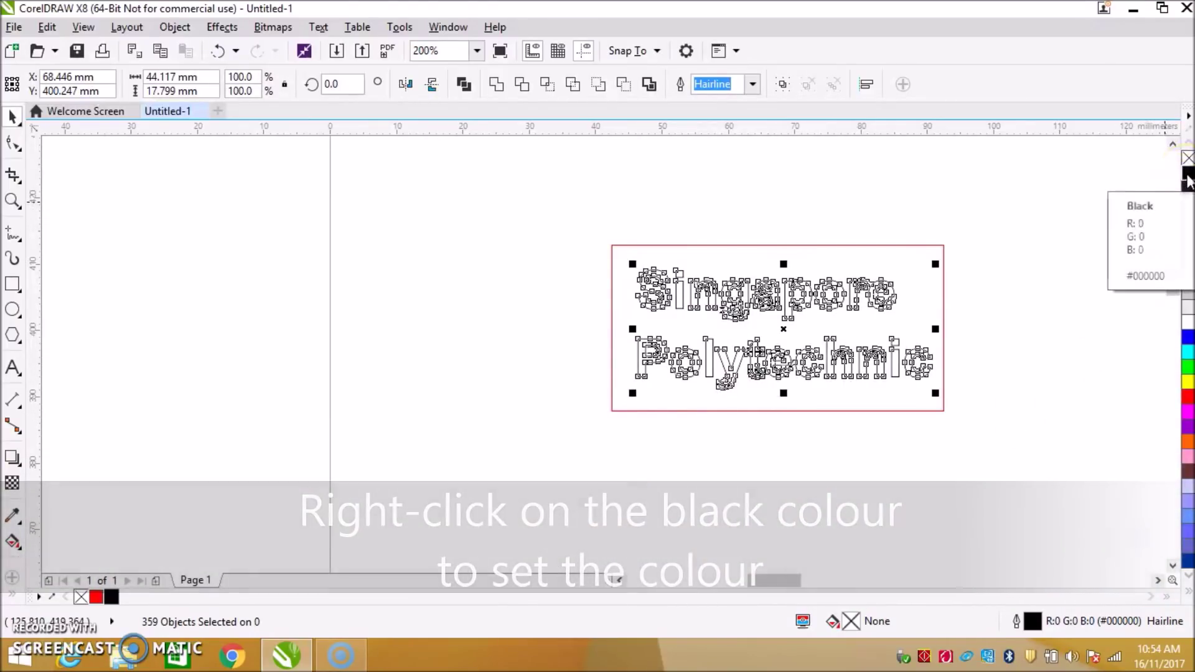
left_click(852, 461)
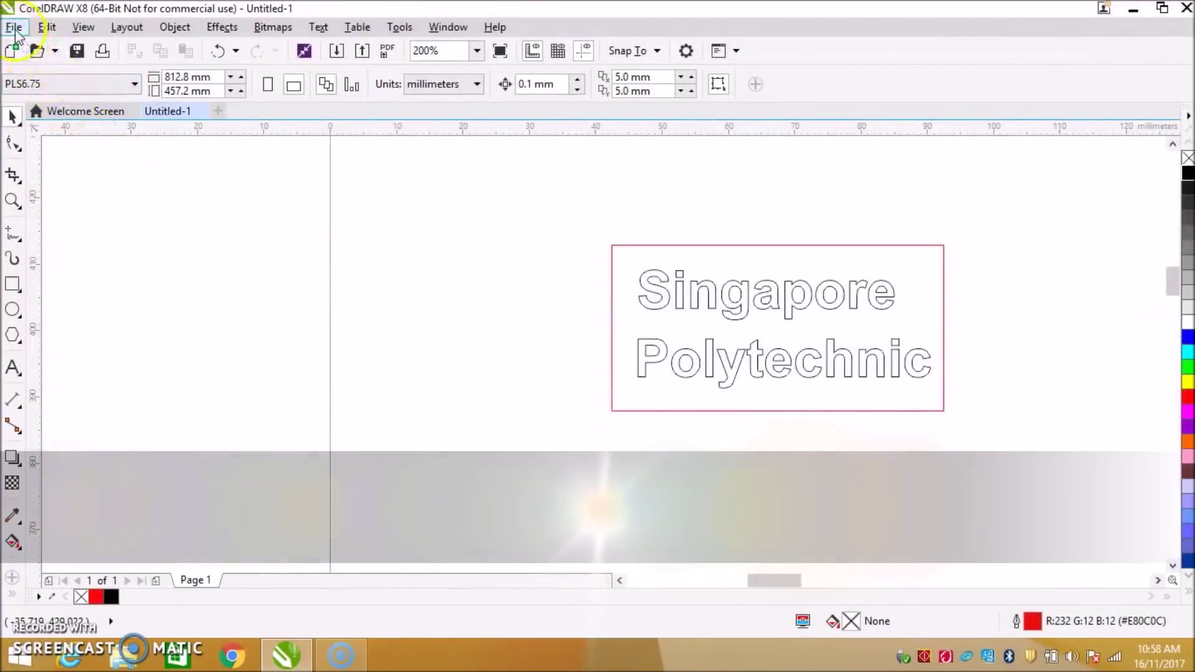
Print the tag drawing to the PLS6.75 laser printer.
left_click(14, 28)
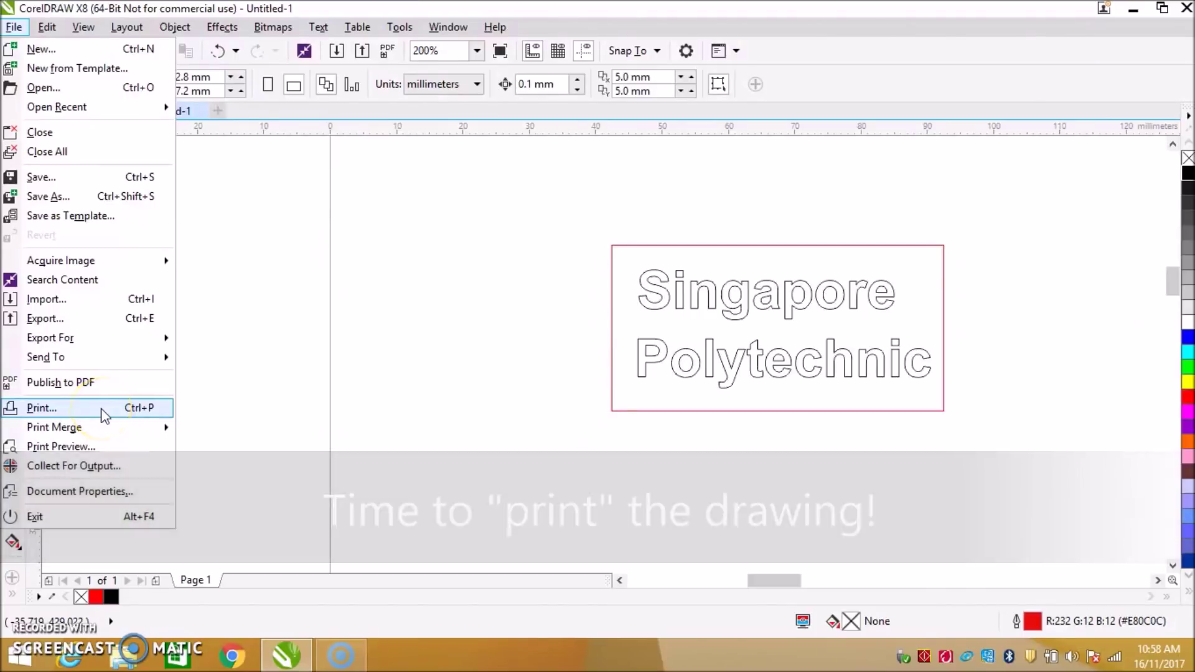
left_click(103, 411)
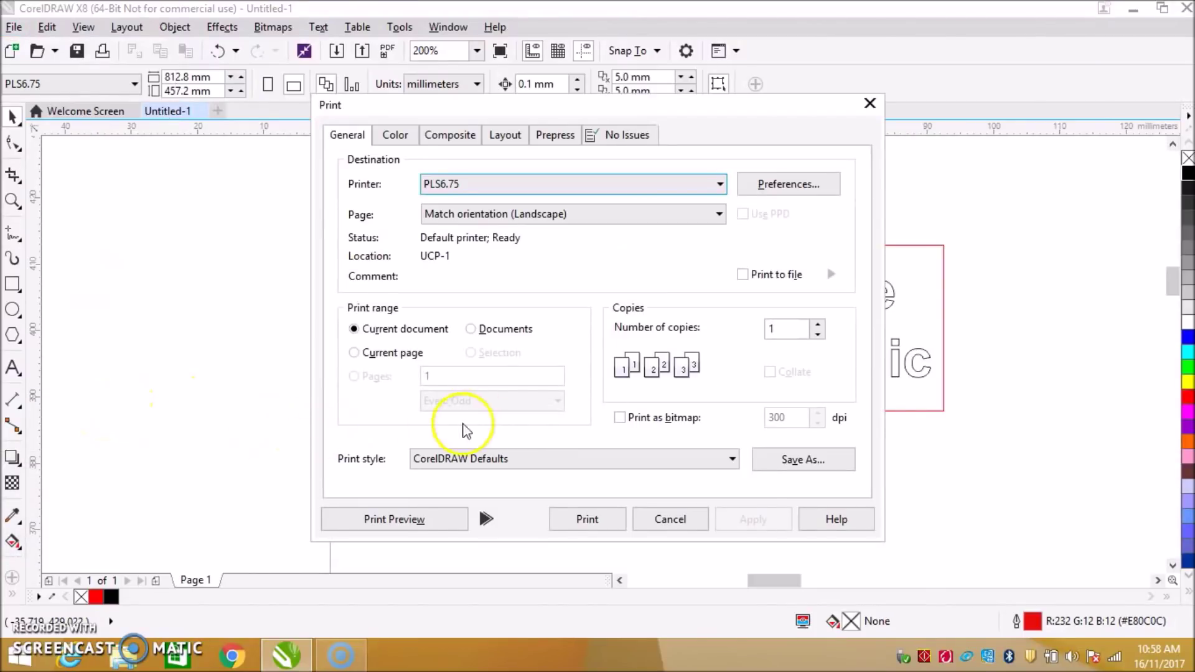
left_click(603, 518)
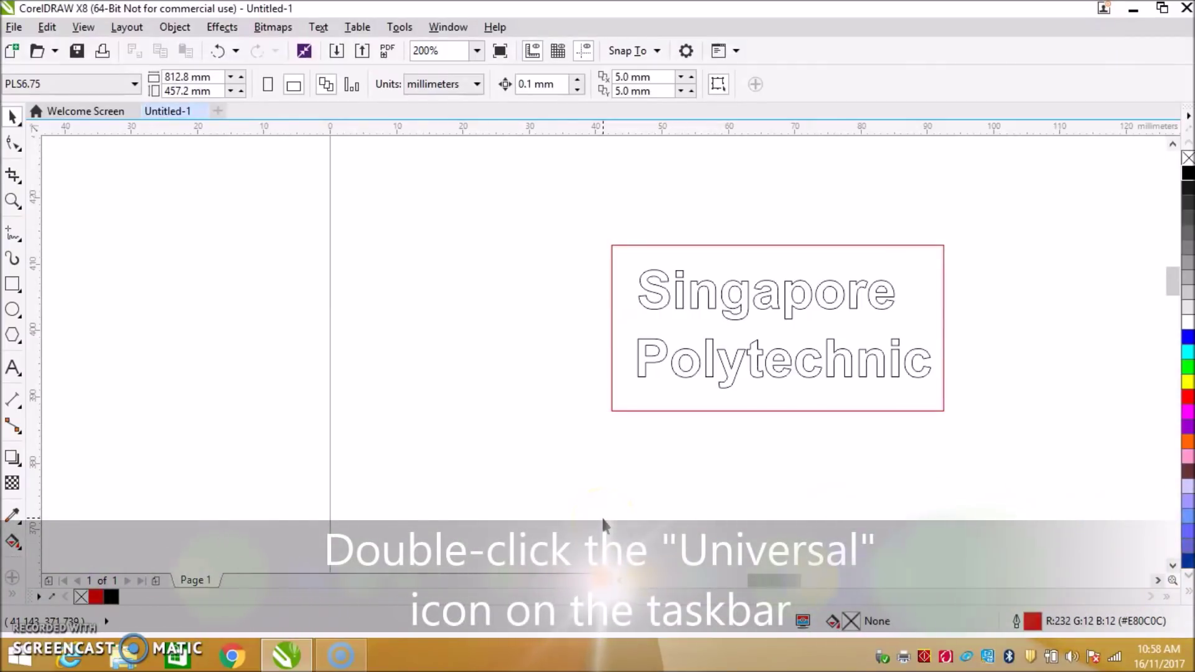
Open the Universal control panel, zoom twice into the tag preview, and open the job's laser settings.
double_click(923, 656)
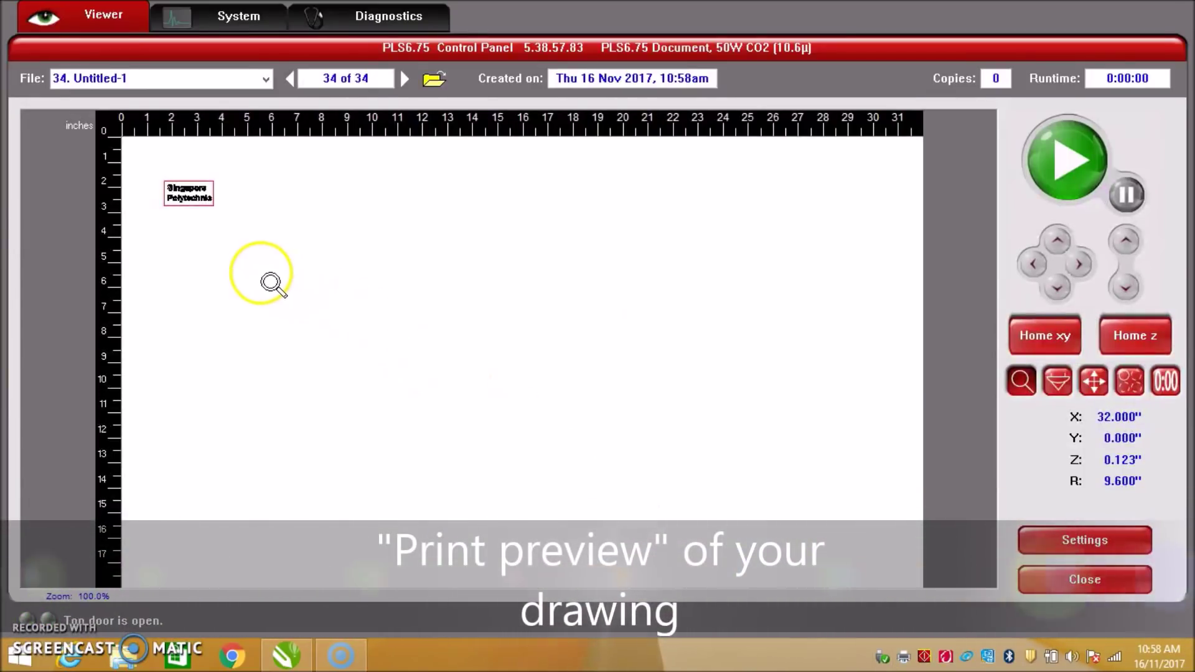
left_click(187, 196)
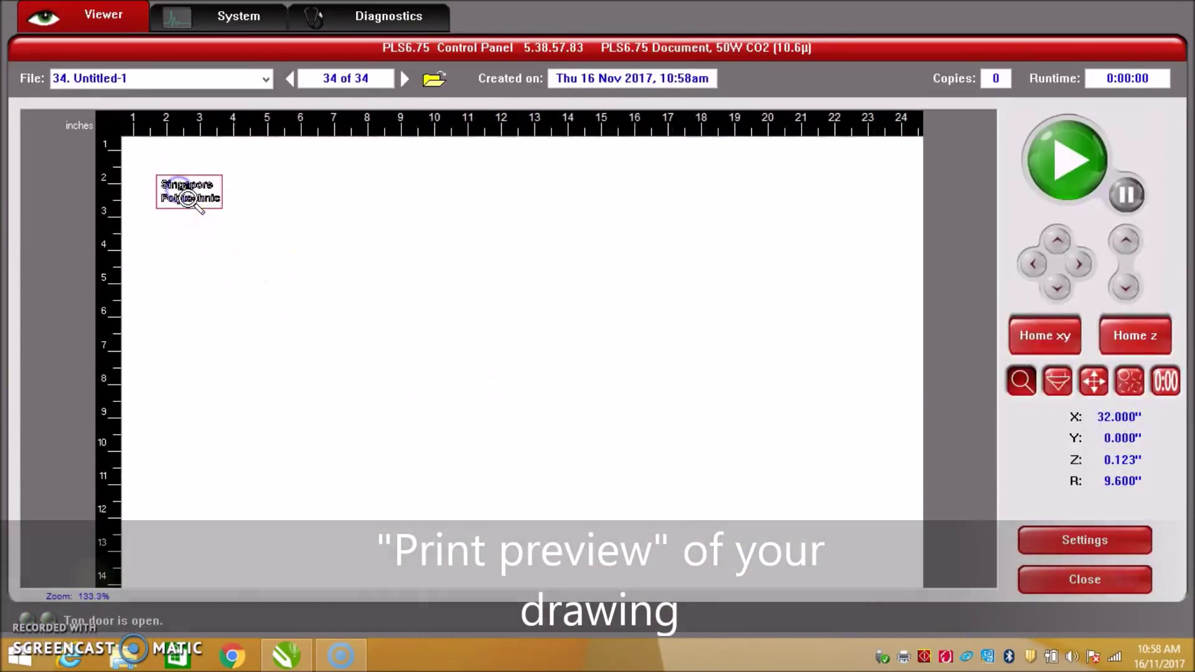
left_click(188, 198)
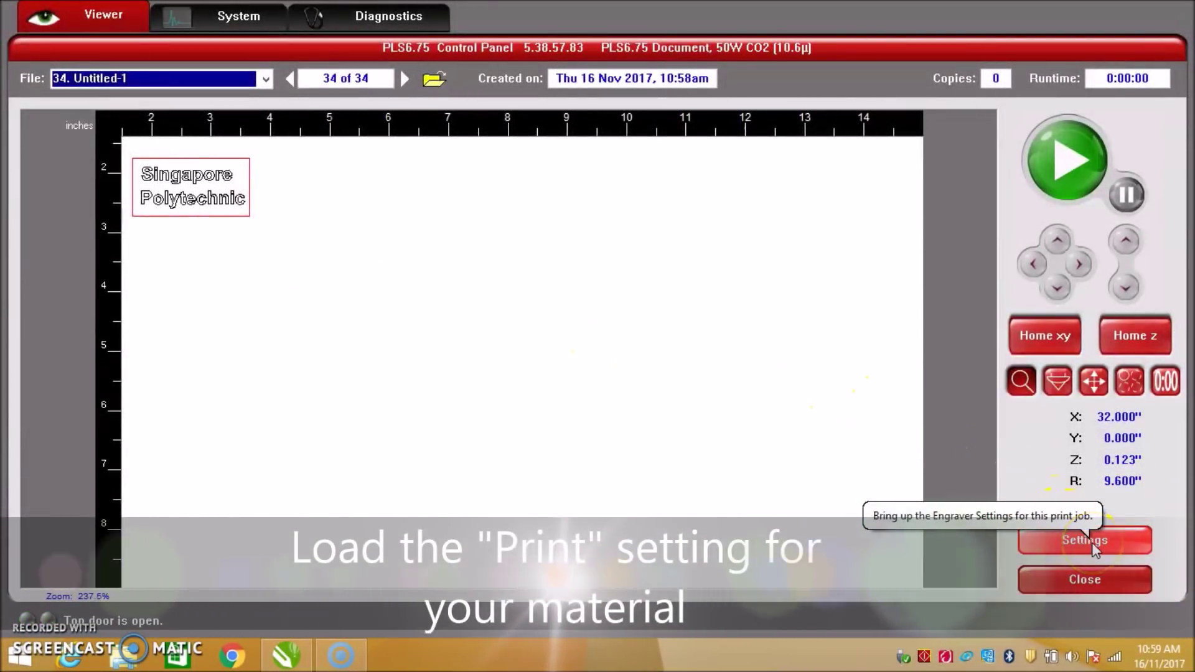
left_click(1091, 542)
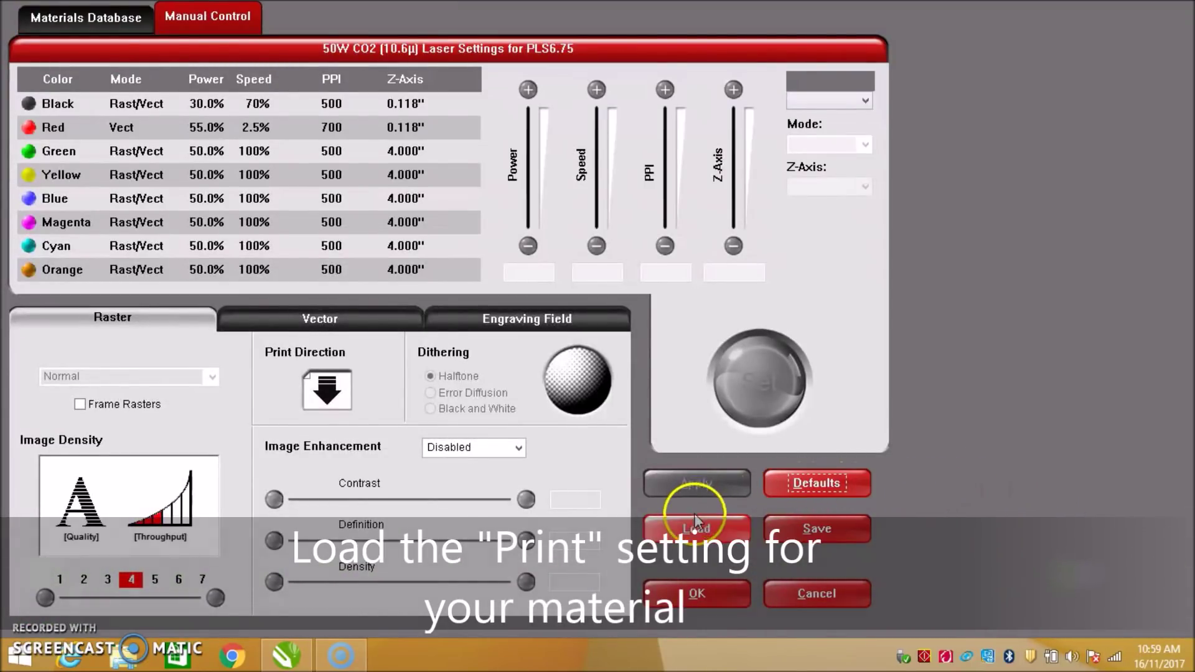
Load the Acrylic_3mm.las material settings, apply them, and confirm with OK.
left_click(696, 534)
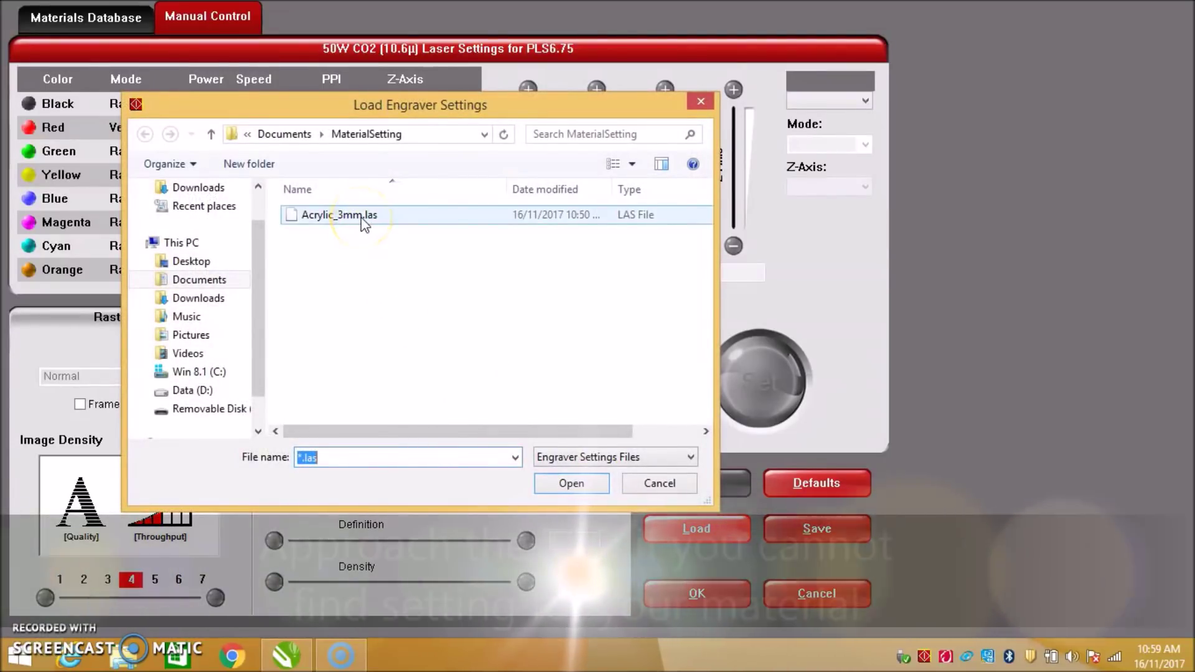
double_click(363, 216)
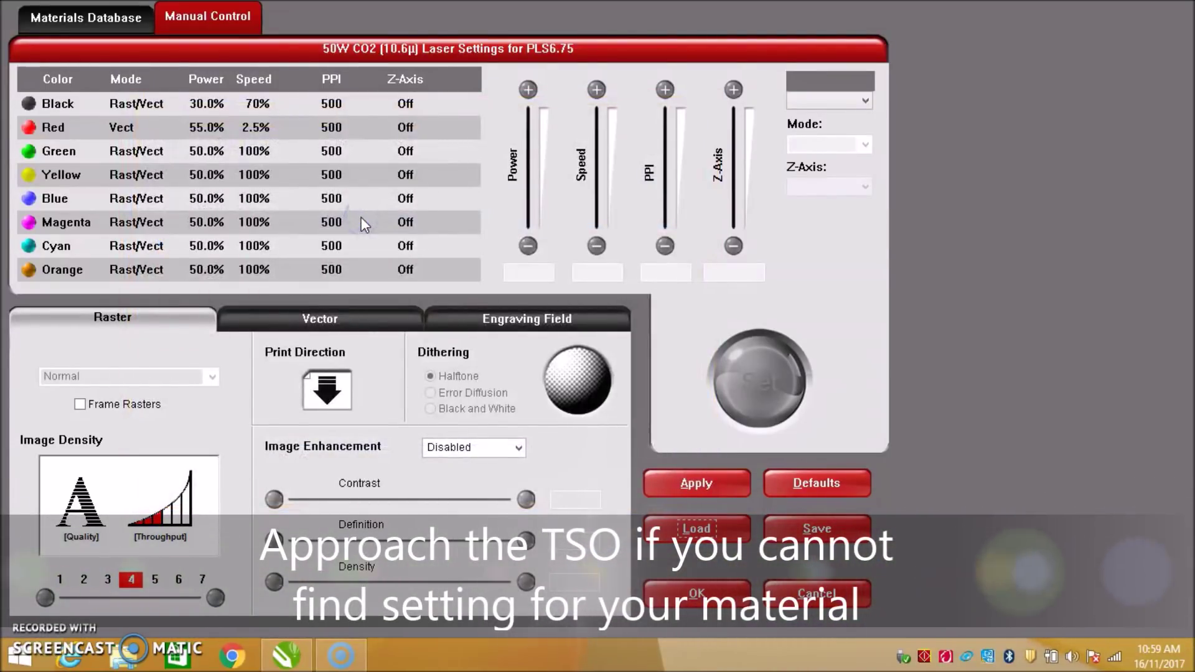
left_click(726, 494)
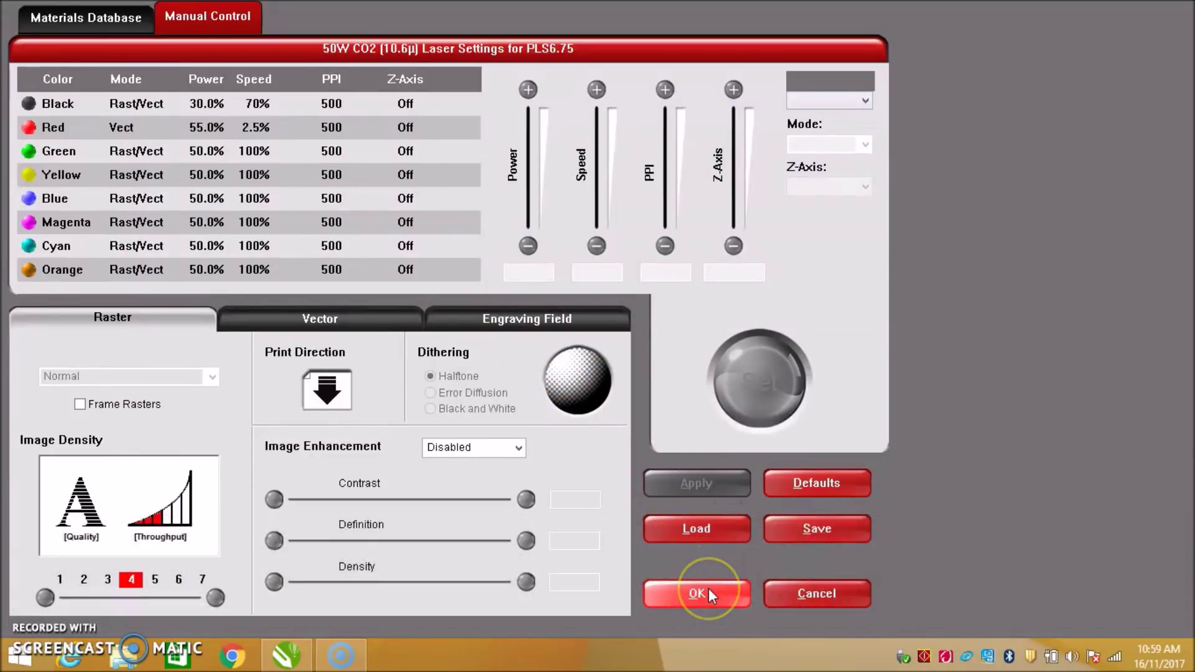
left_click(708, 594)
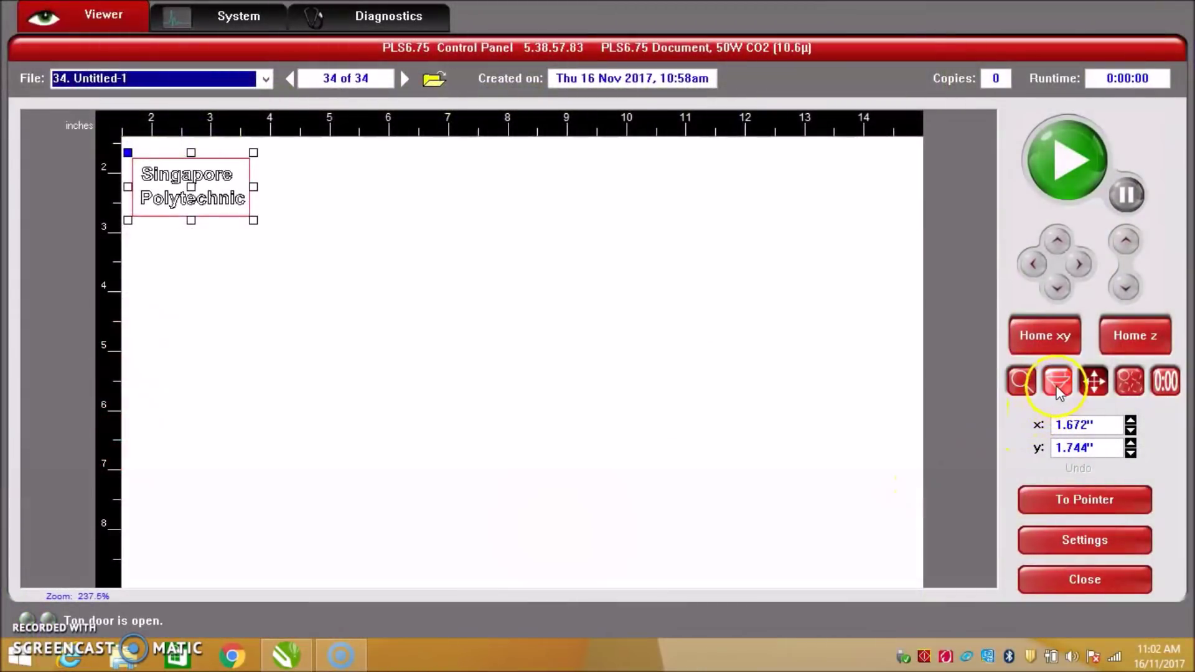
Use Focus View to move the laser head to about X 3.164", Y 5.501" on the material.
left_click(1056, 391)
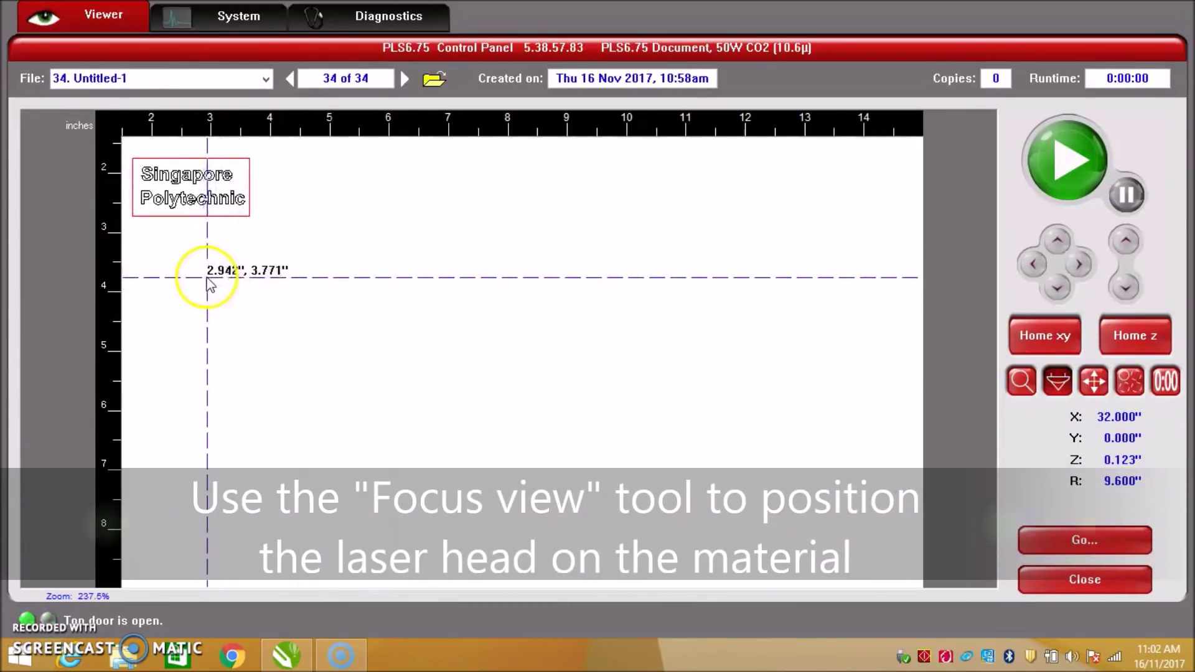
left_click(224, 264)
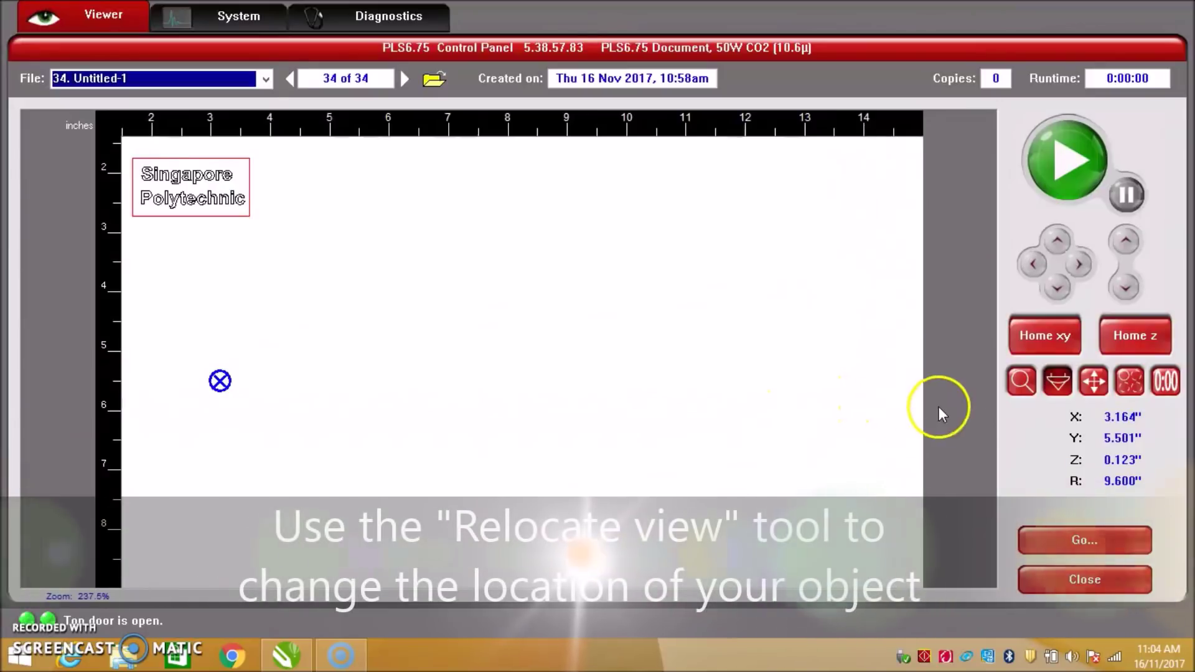
Anchor the tag job by its top-left corner at the laser head, X 3.164", Y 5.501".
left_click(1094, 382)
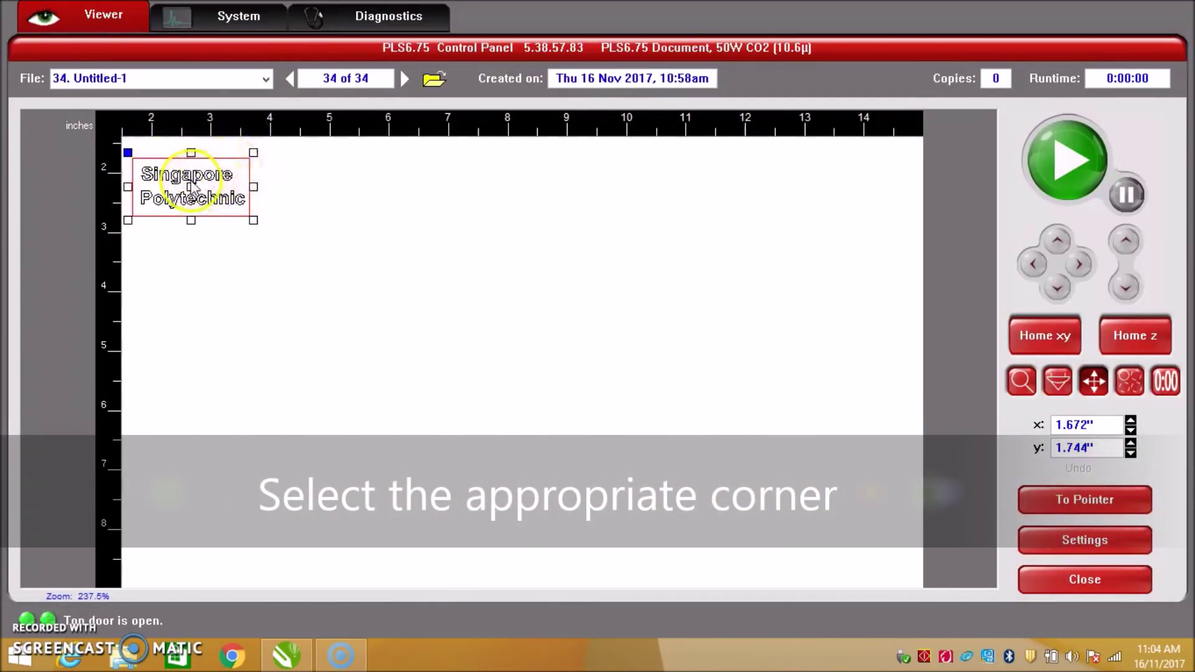
left_click(128, 153)
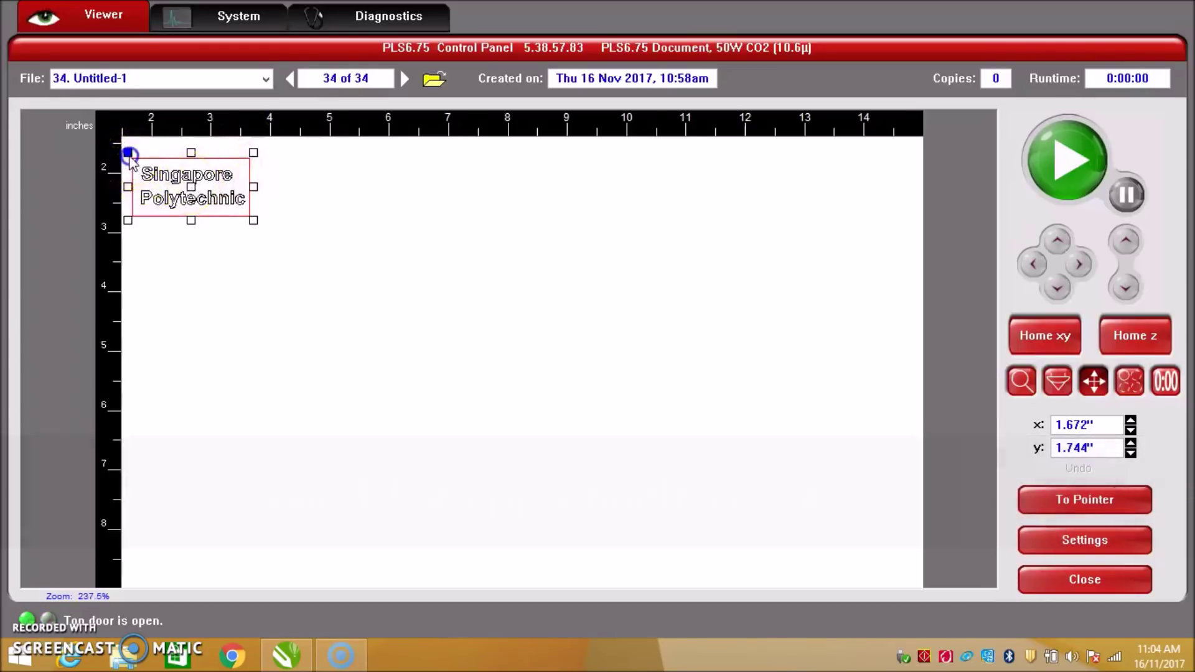
left_click_drag(130, 156, 211, 266)
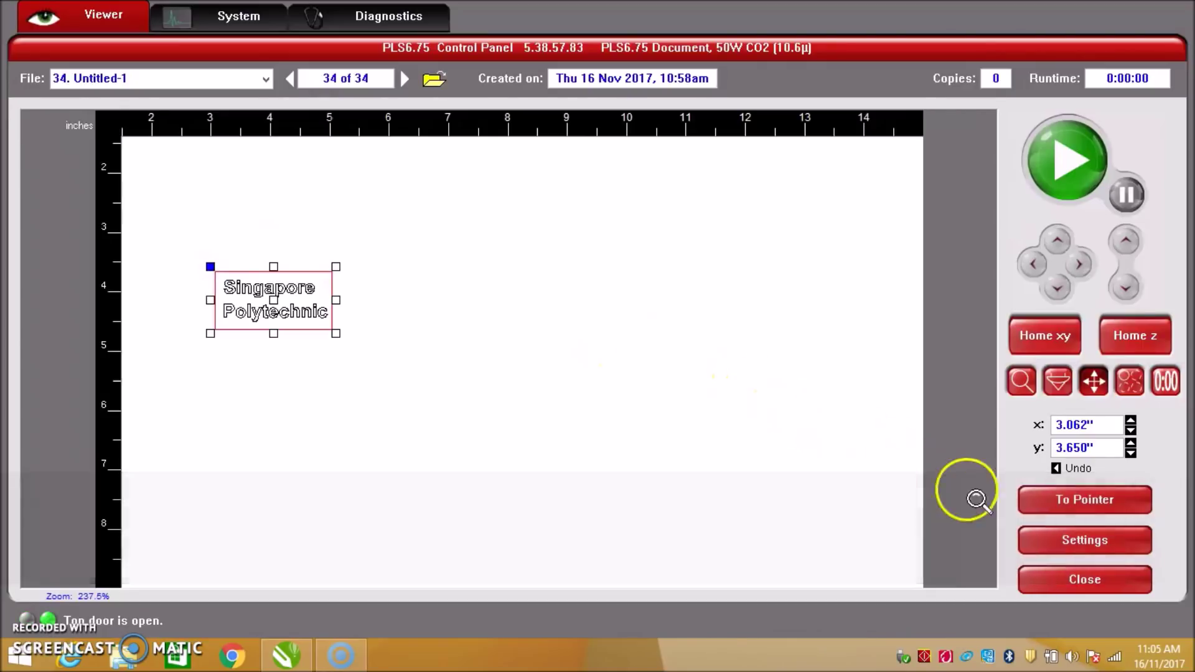
left_click(1047, 501)
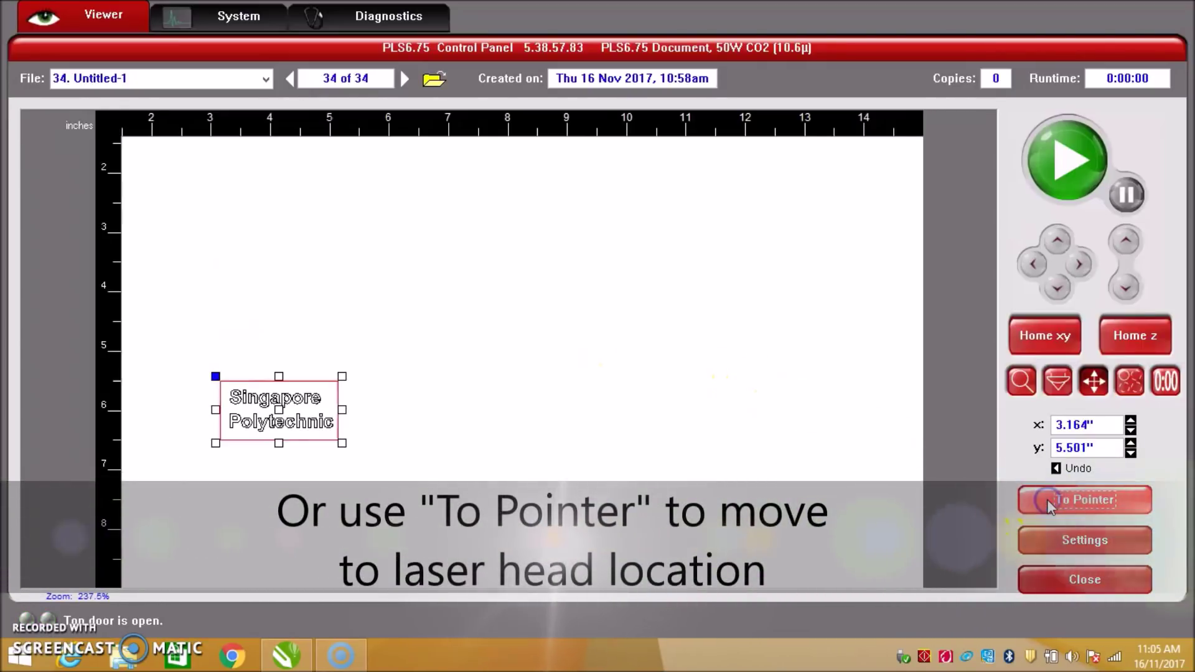
left_click(1057, 386)
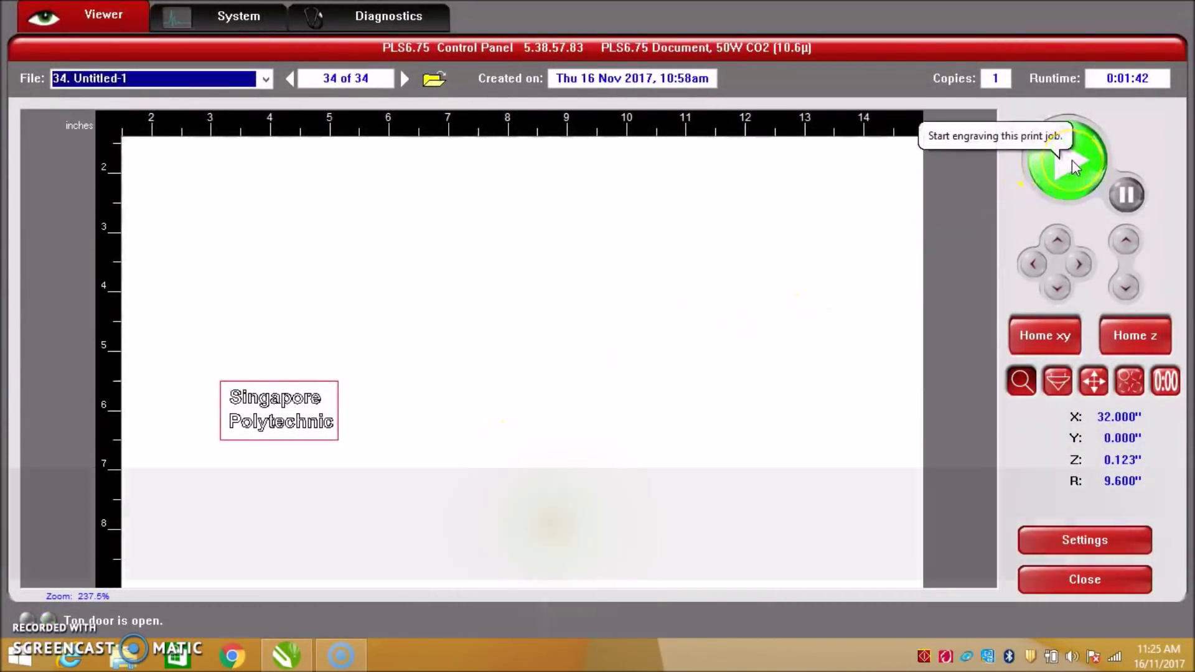
Play the tag job so its preview run traces the material and pauses at 0:00:56.
left_click(1071, 160)
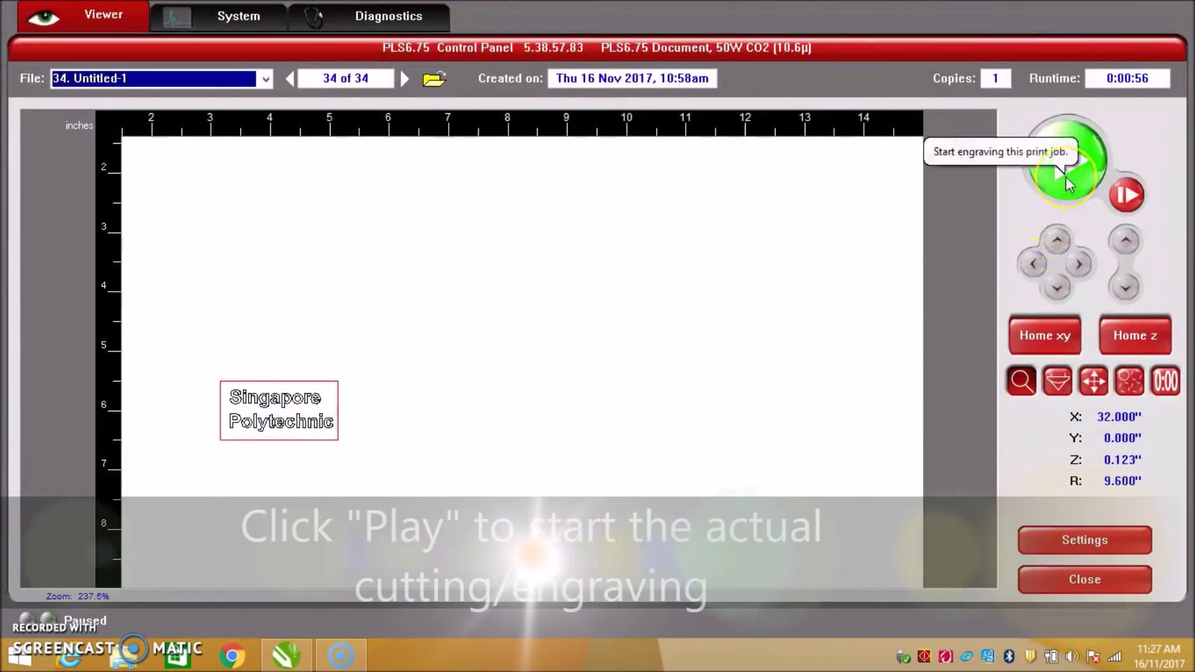
Resume the paused tag job for the real cut-and-engrave run (1:42).
left_click(1065, 177)
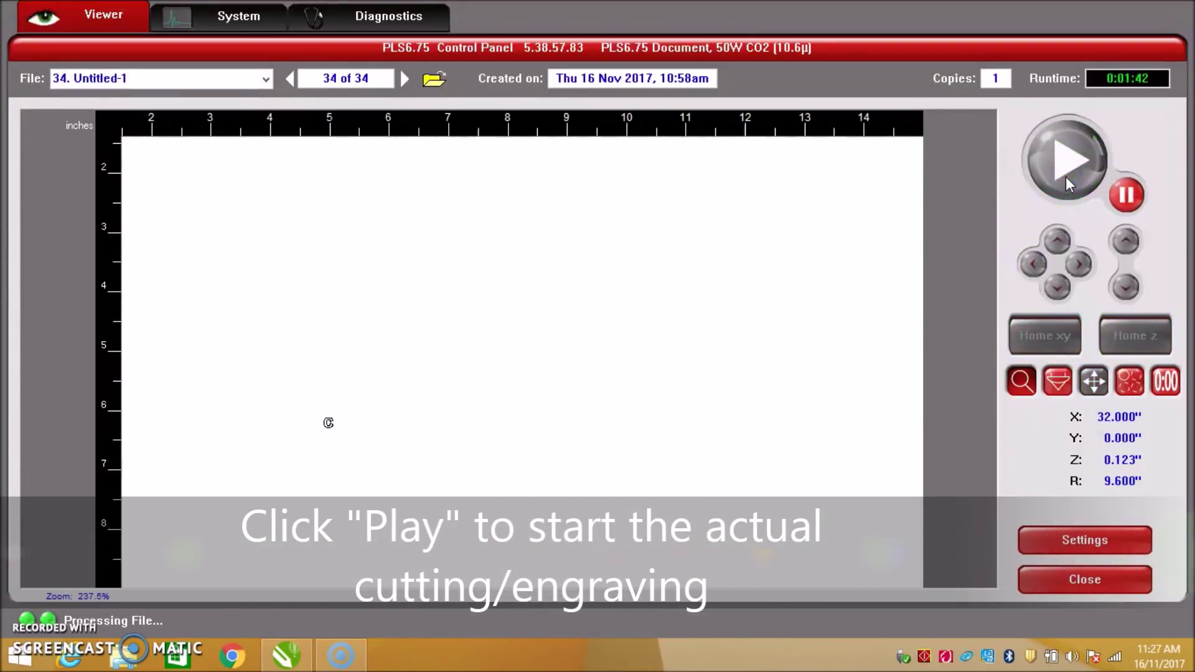